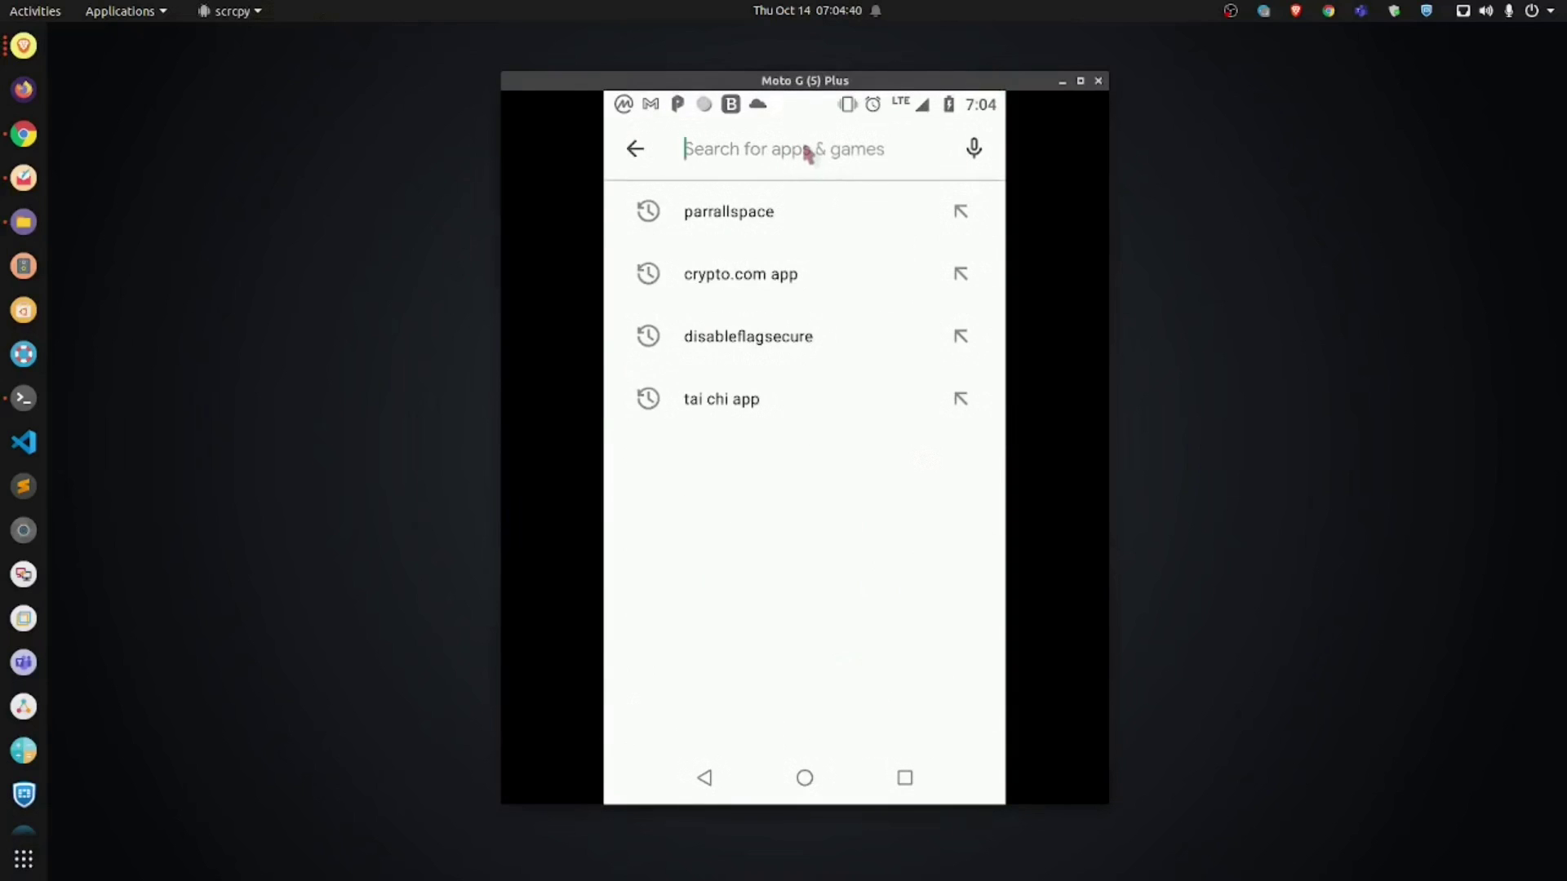
Step: Search the Play Store for 'authy' and open the Twilio Authy 2-Factor Authentication listing
text(authy)
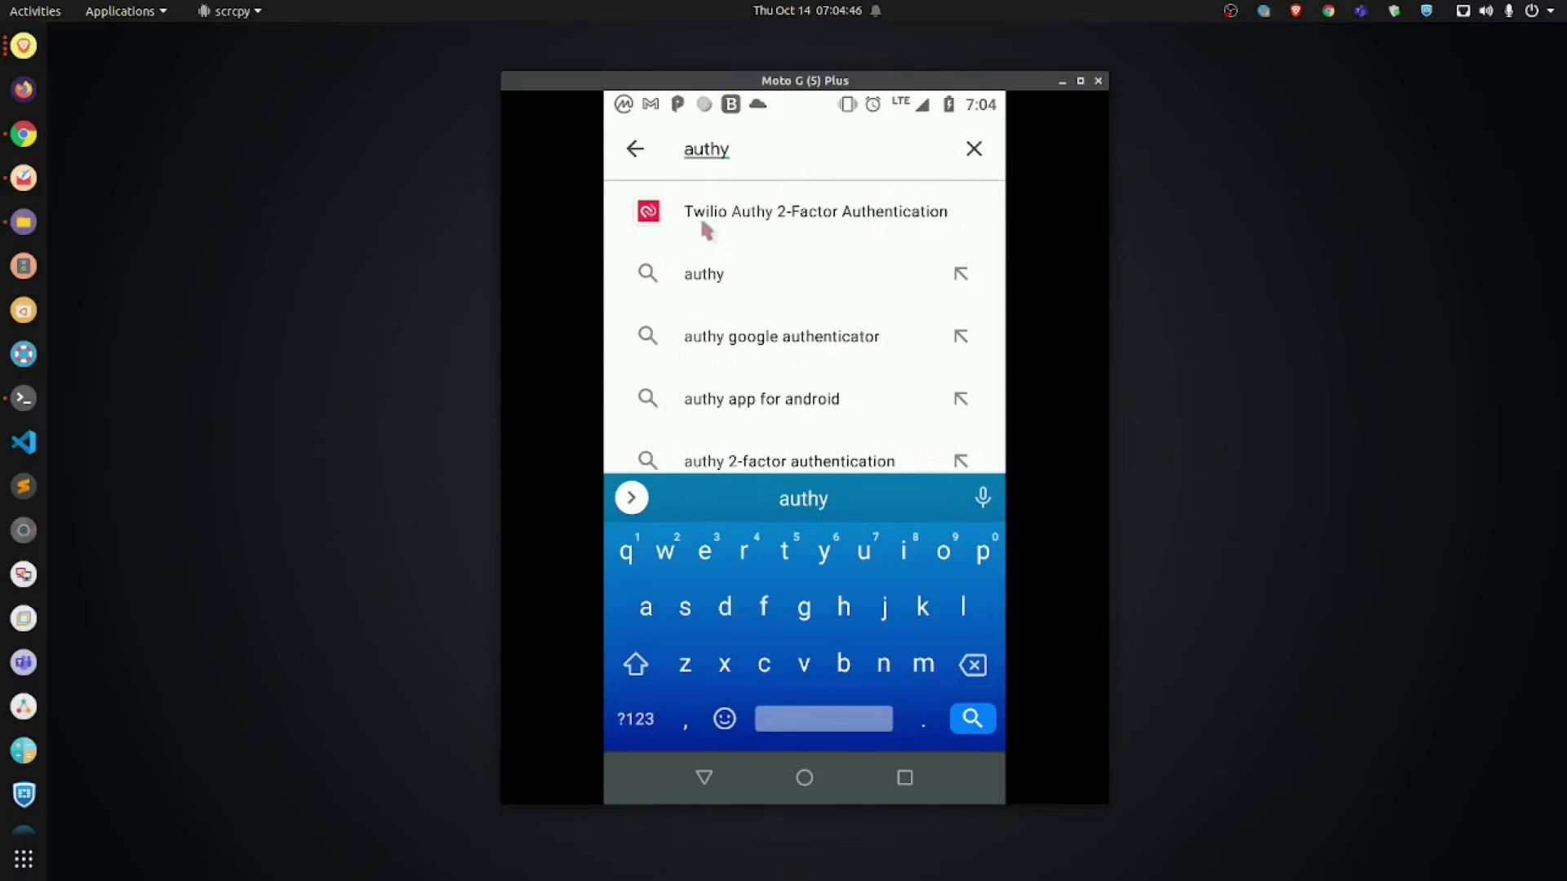
click(877, 219)
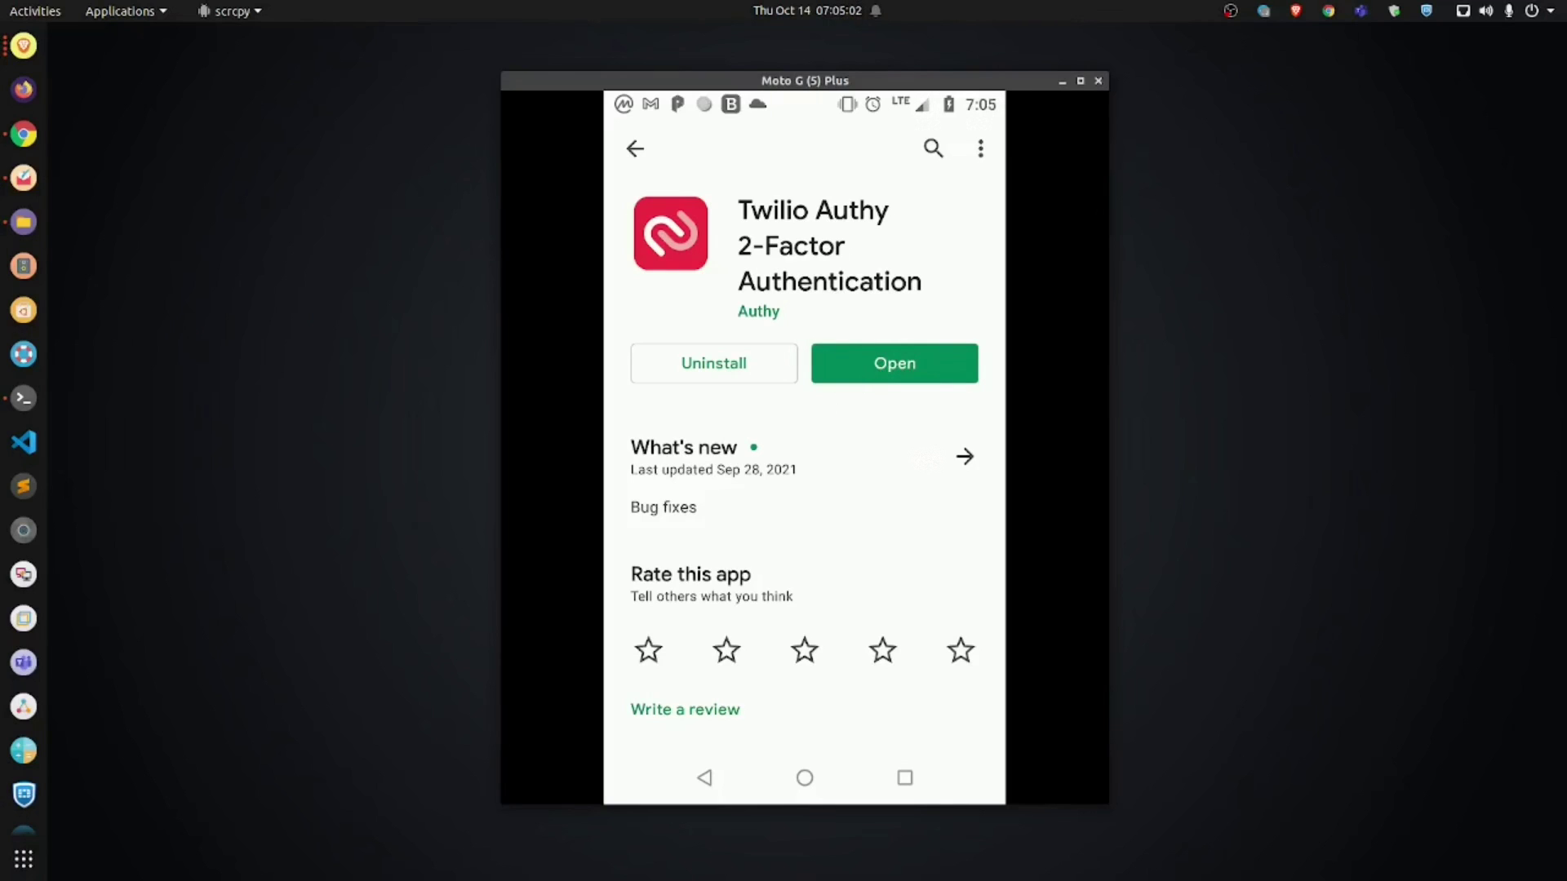
key(alt+Tab)
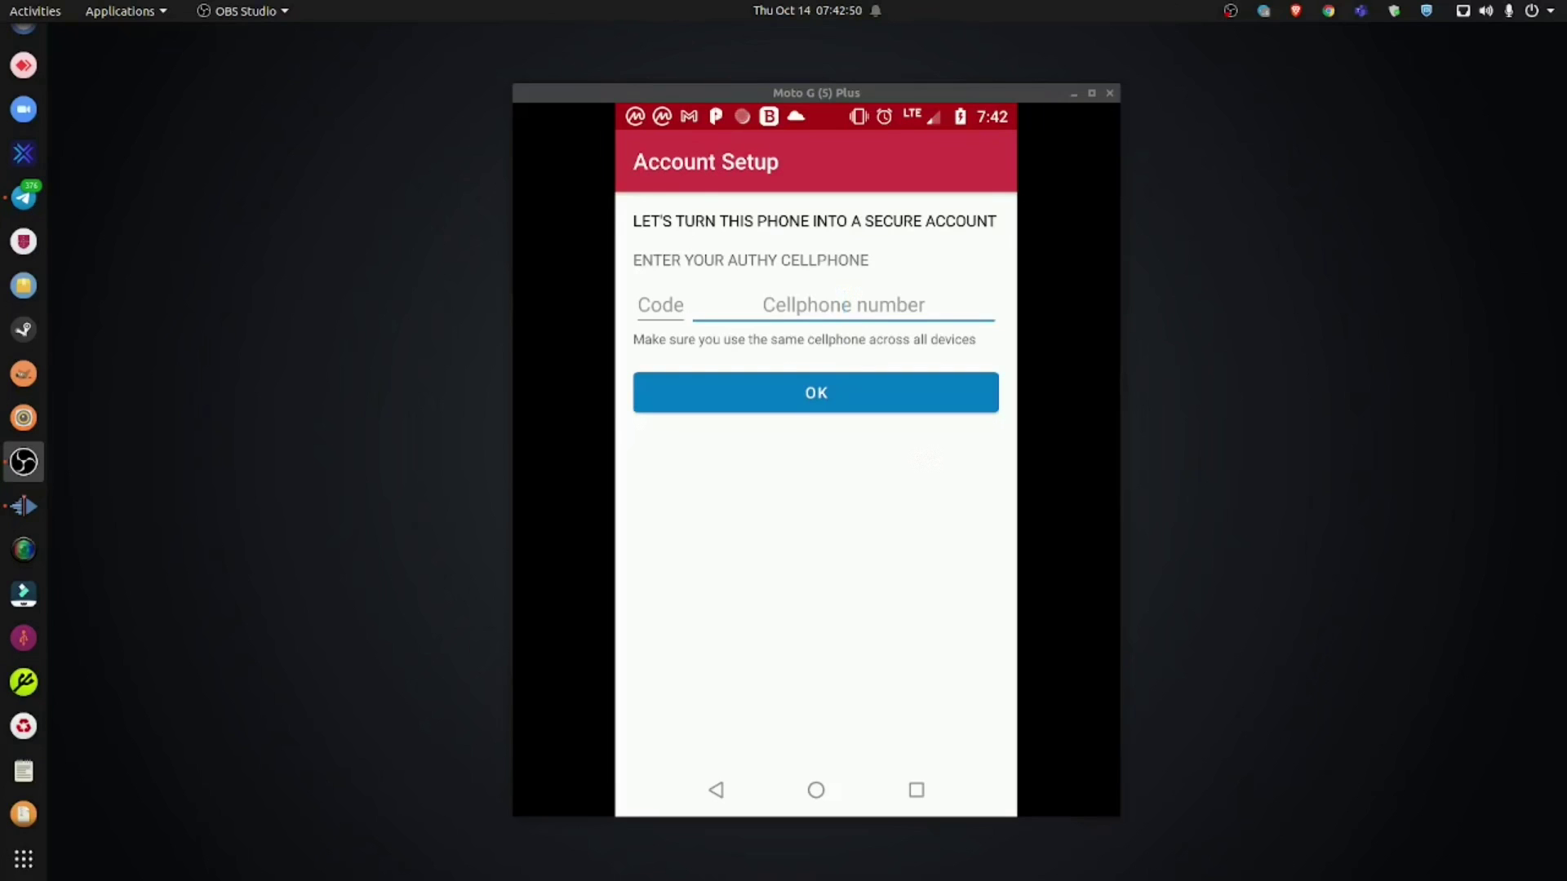
Step: Register the phone's cellphone number with the United States (+1) code and request an SMS verification code
click(837, 307)
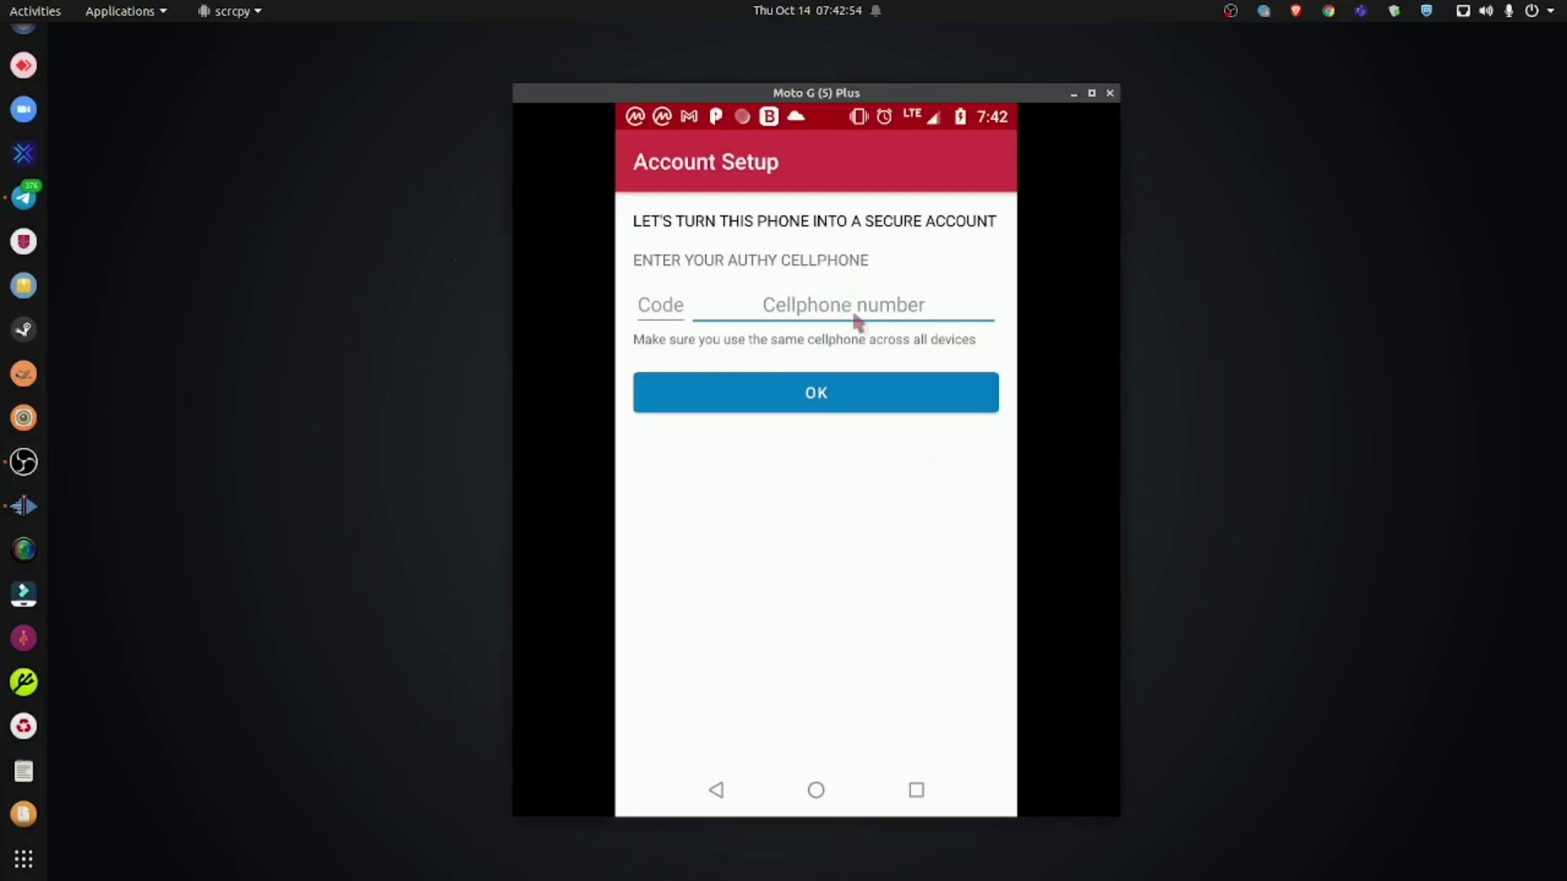
click(857, 321)
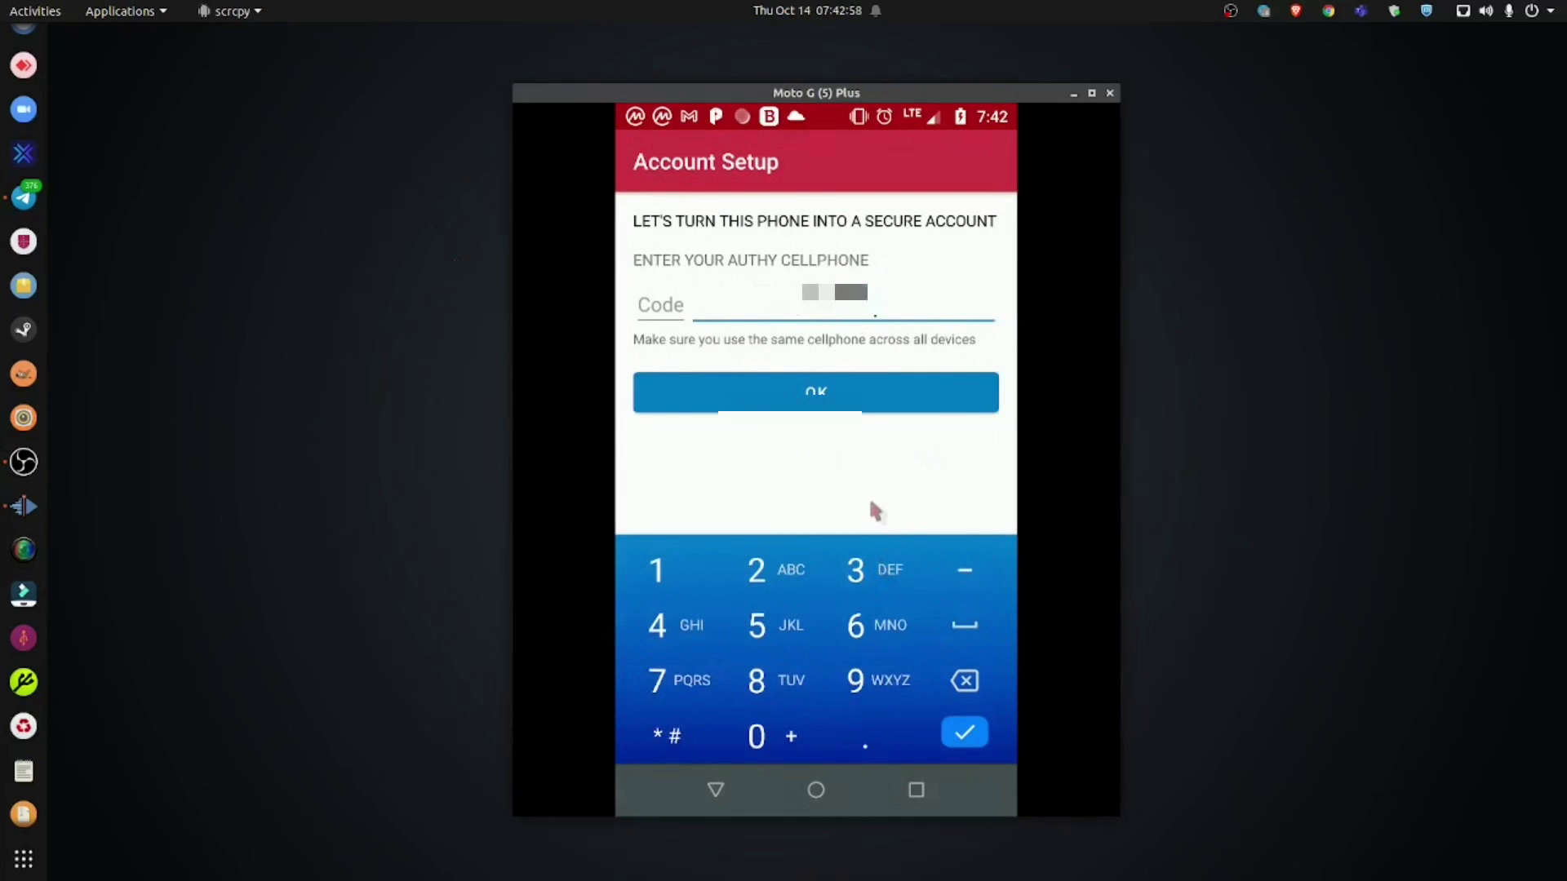
text(5551234)
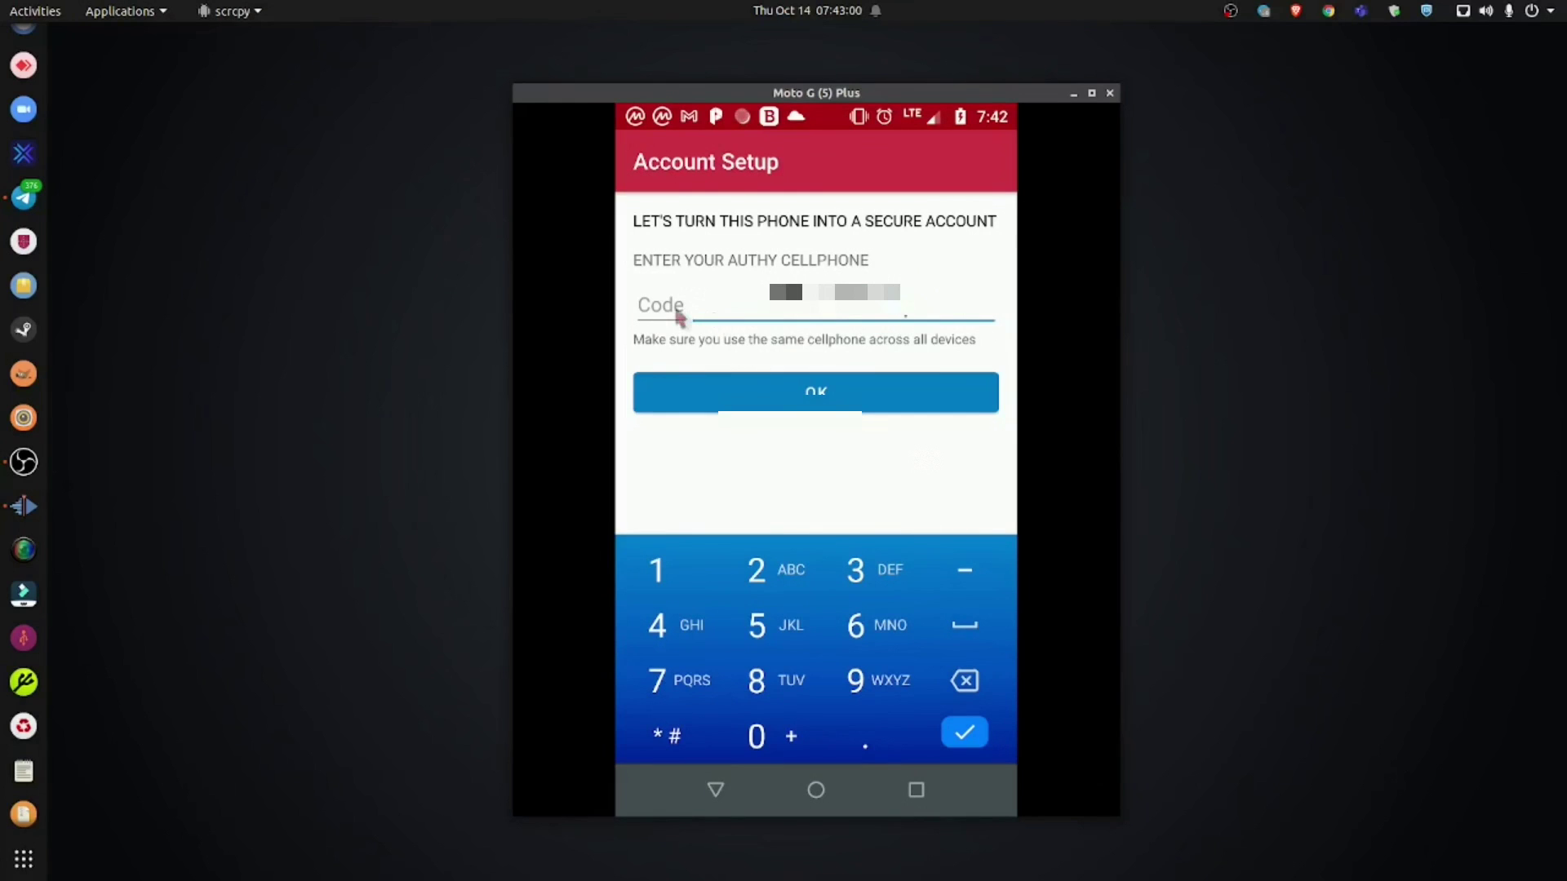
click(676, 314)
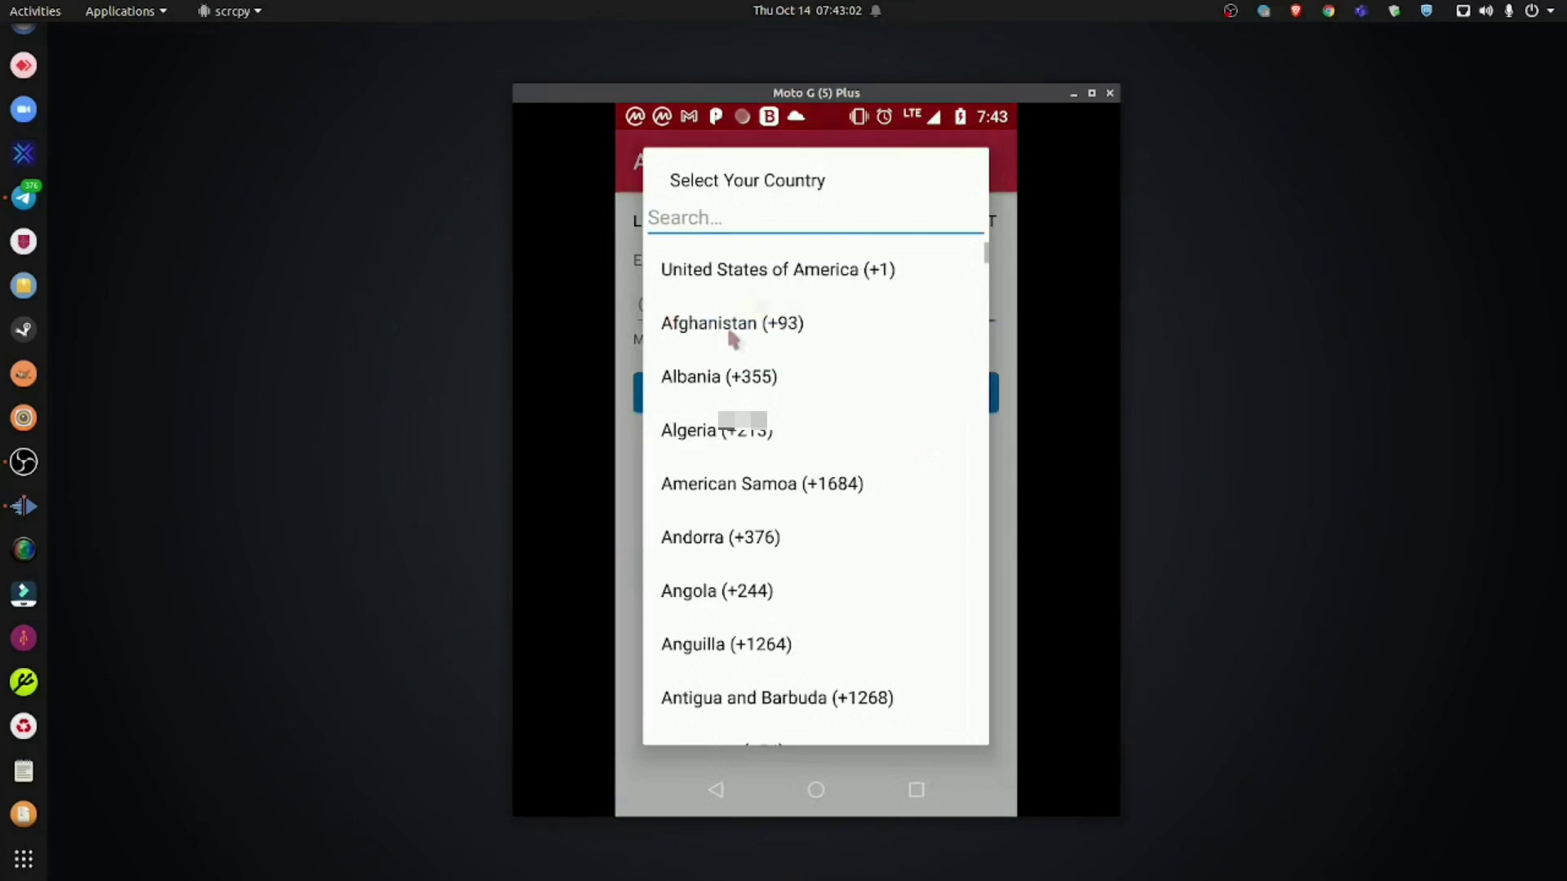
click(804, 274)
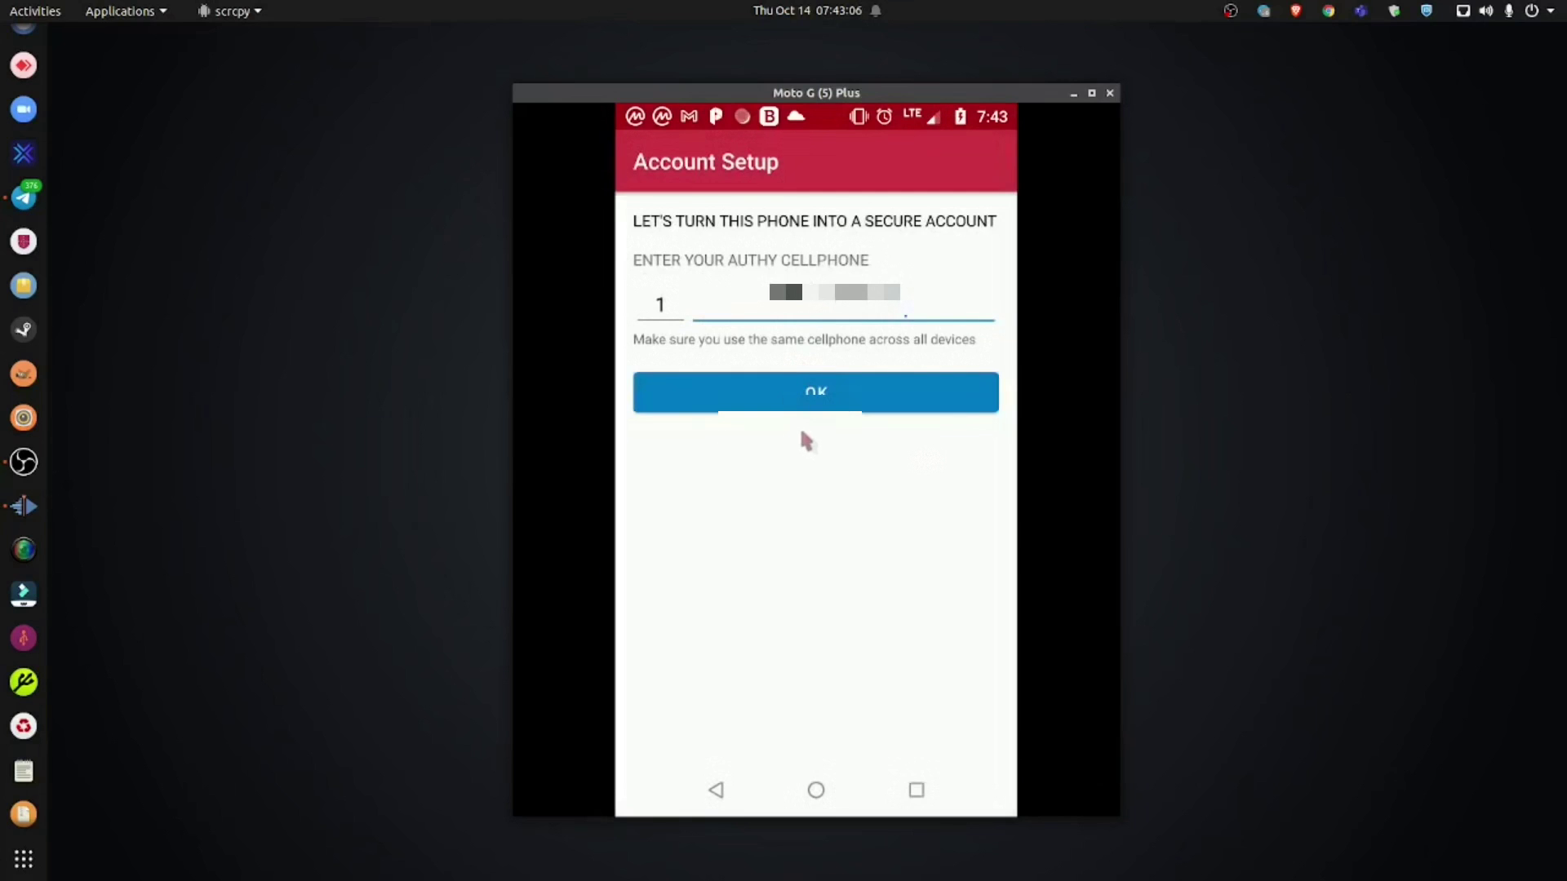
click(808, 391)
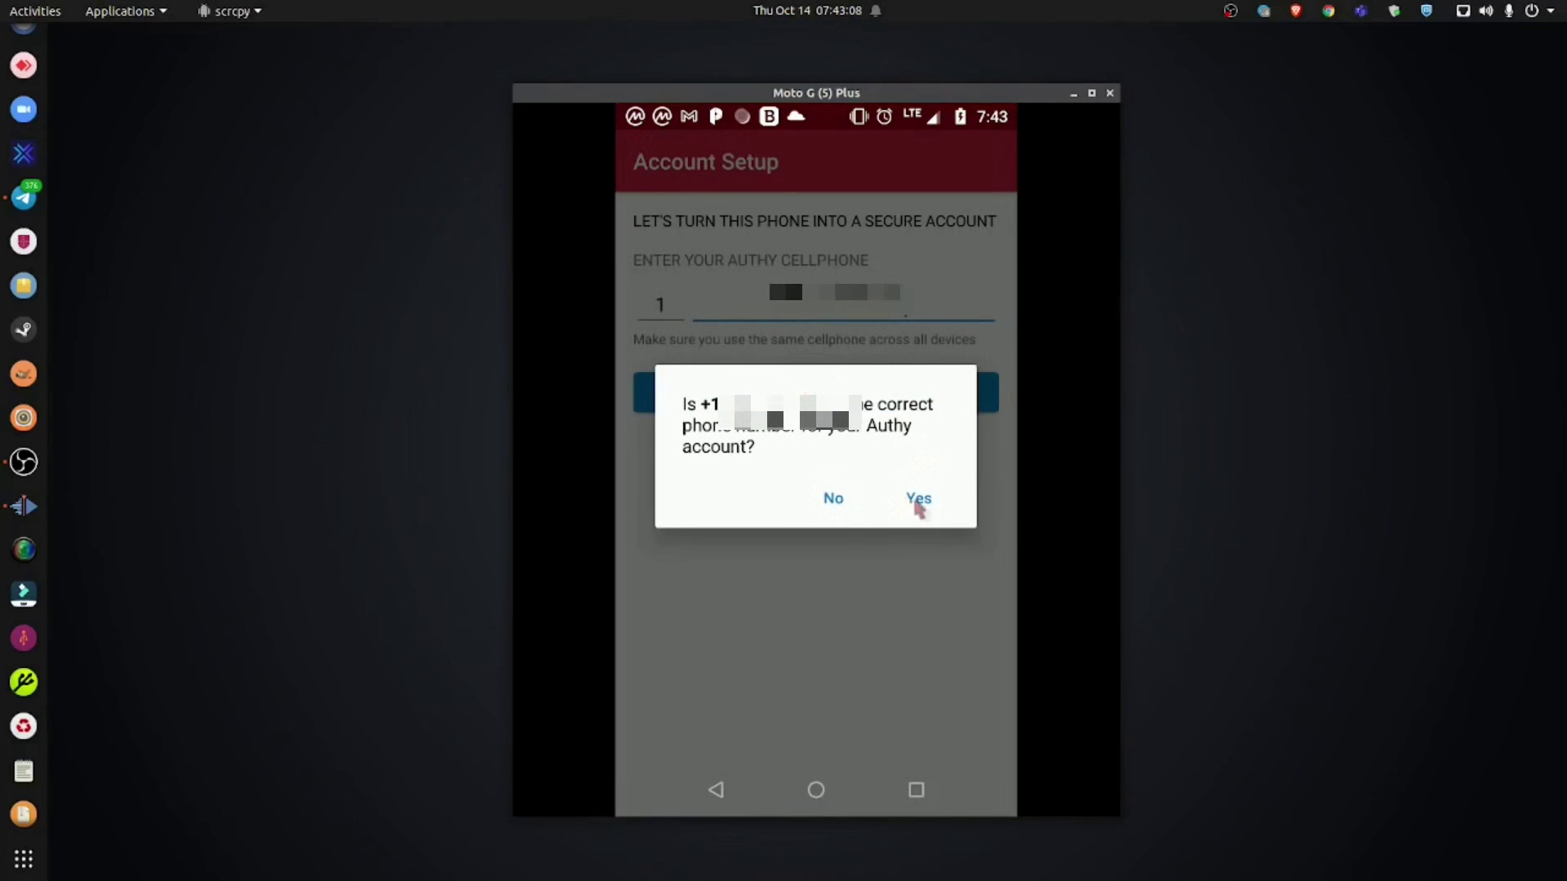
click(918, 502)
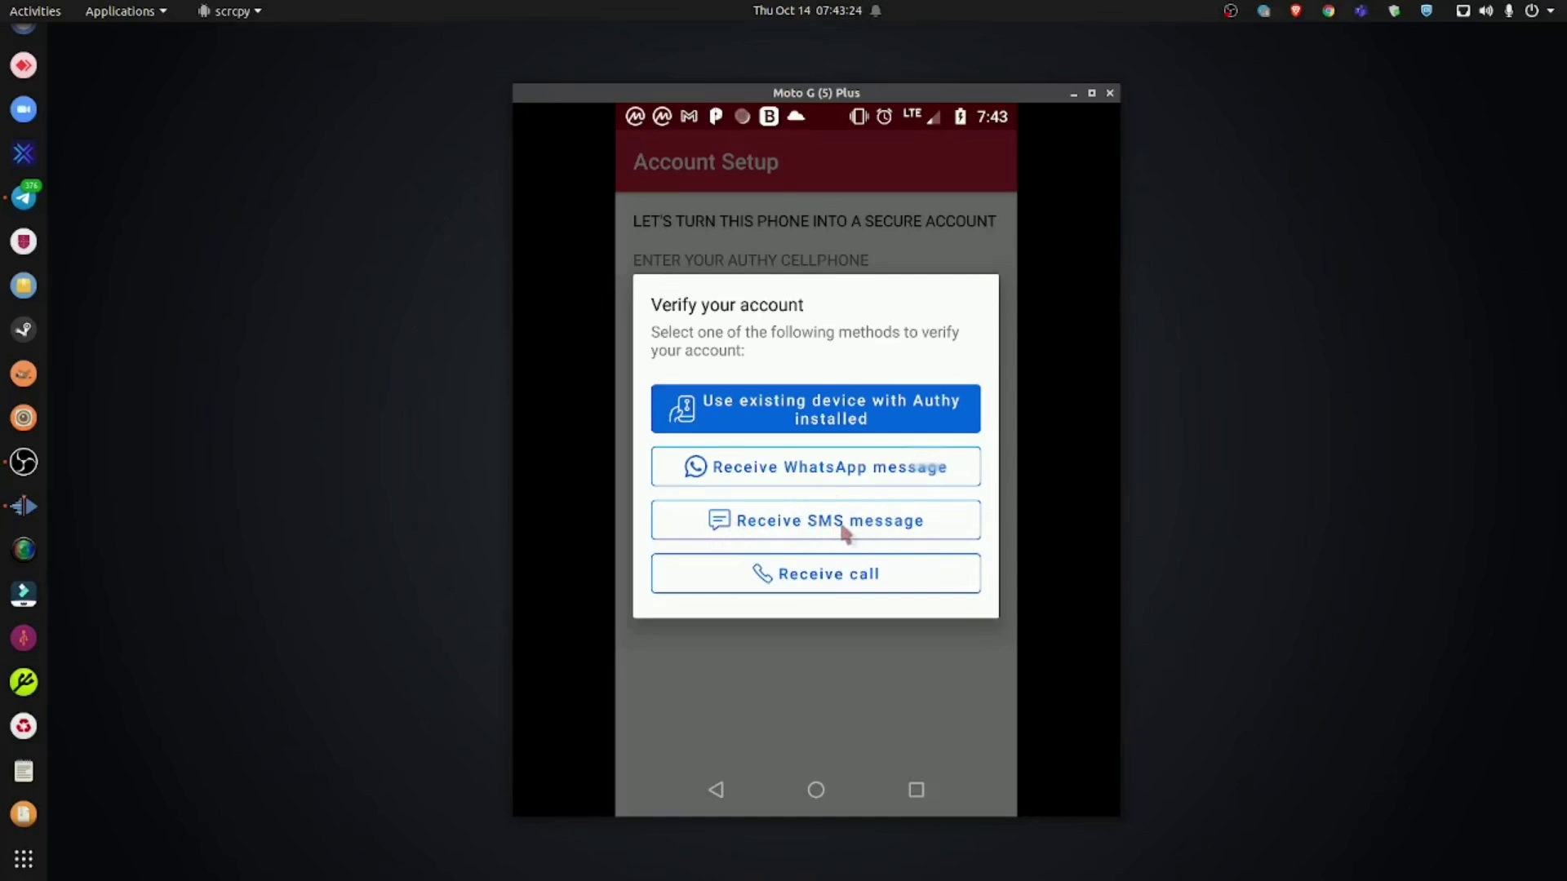
click(821, 526)
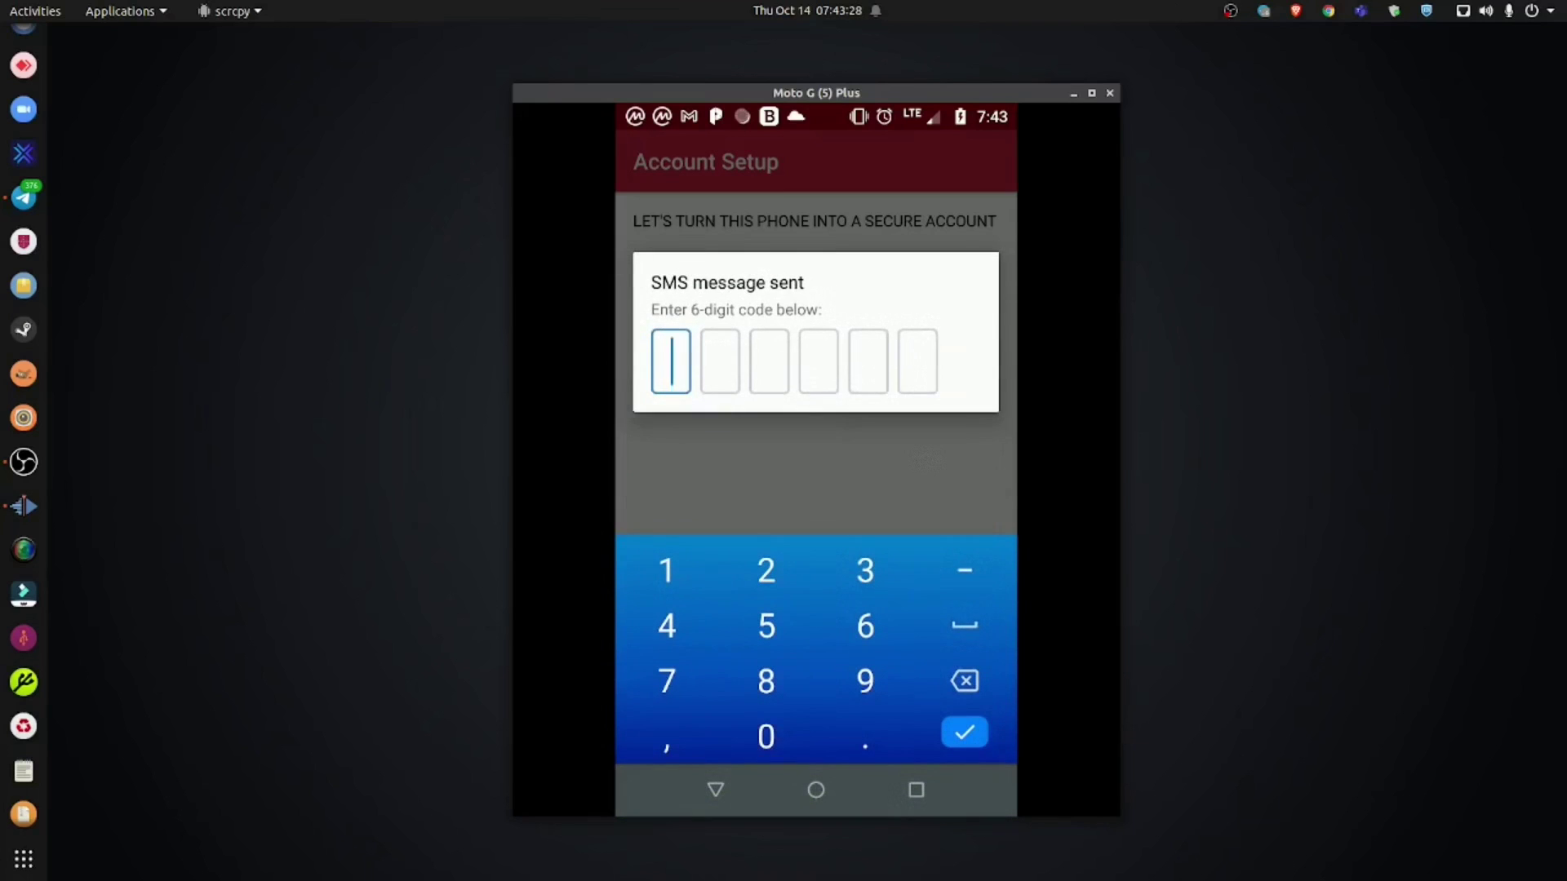
Step: Look up the six-digit SMS code in the browser and enter it to verify the account
scroll(23, 82, up, 5)
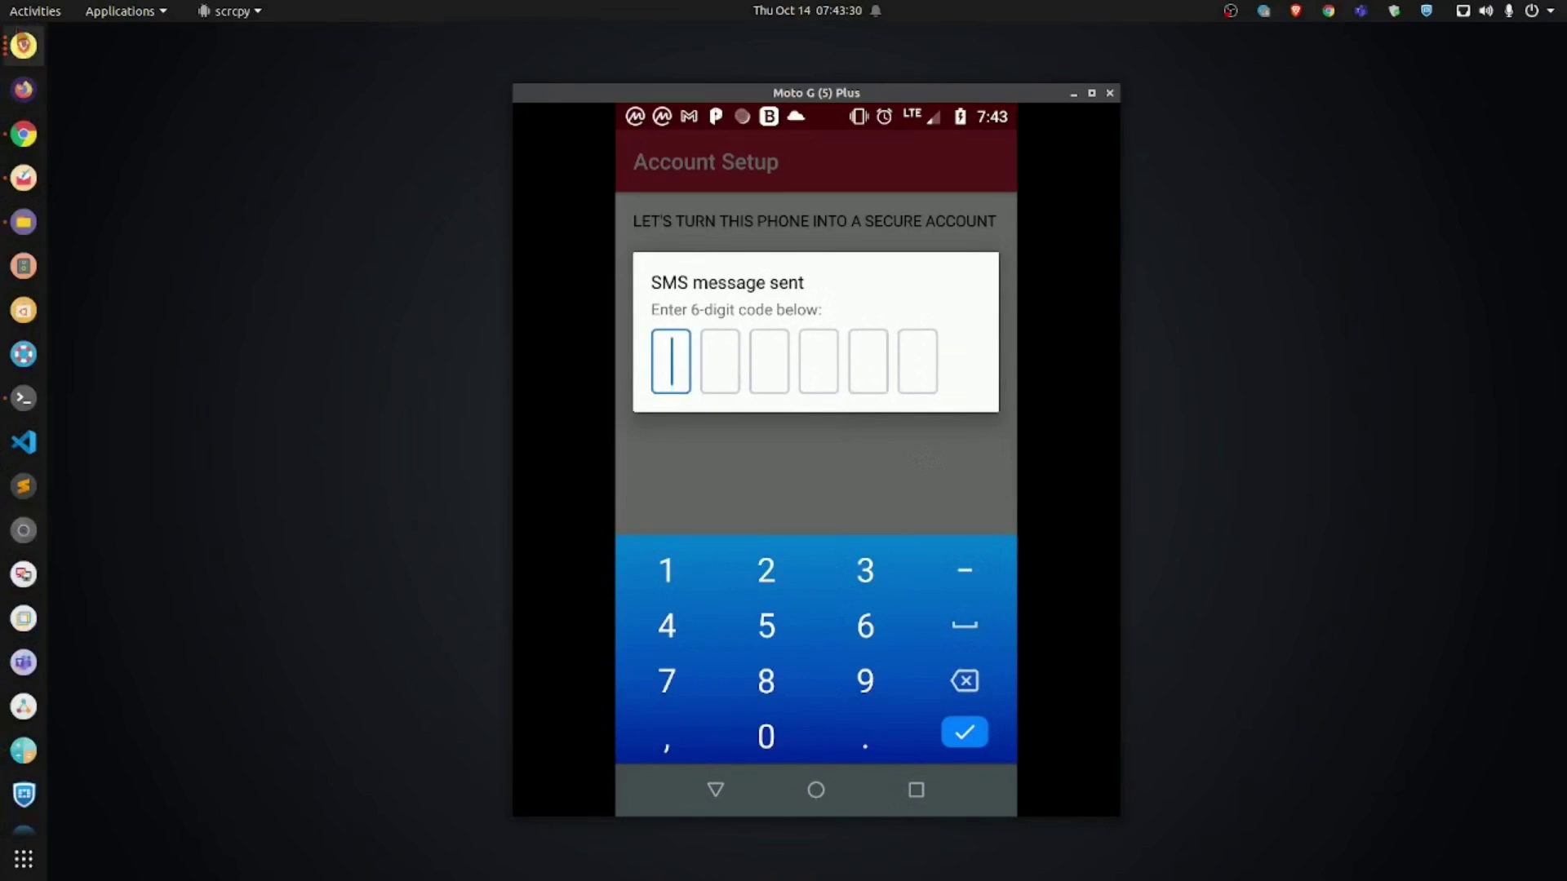
click(22, 46)
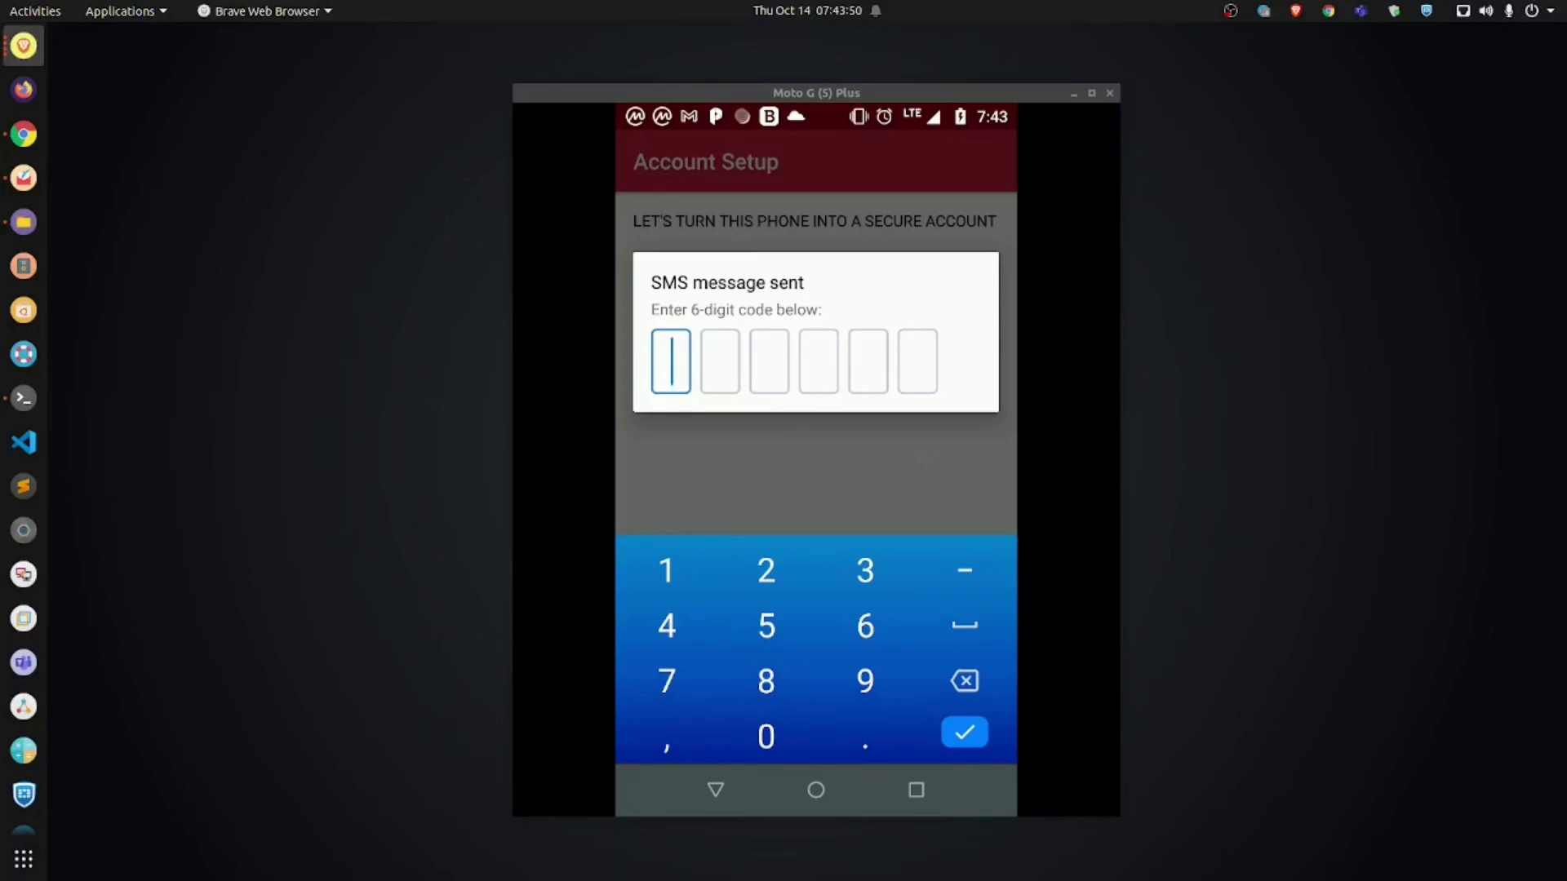
click(665, 577)
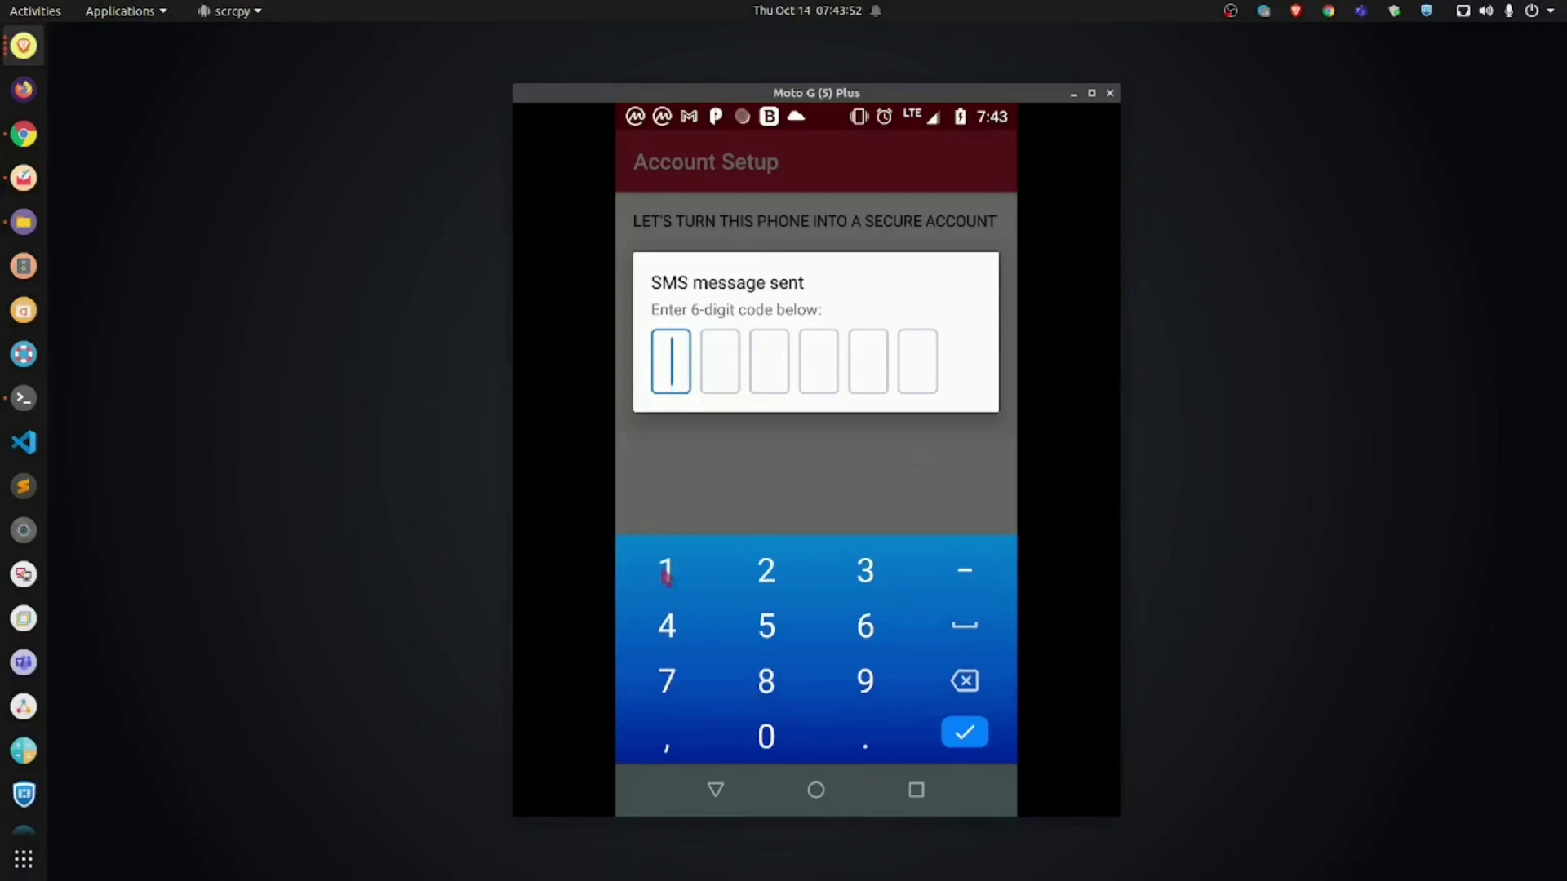
click(766, 571)
click(676, 625)
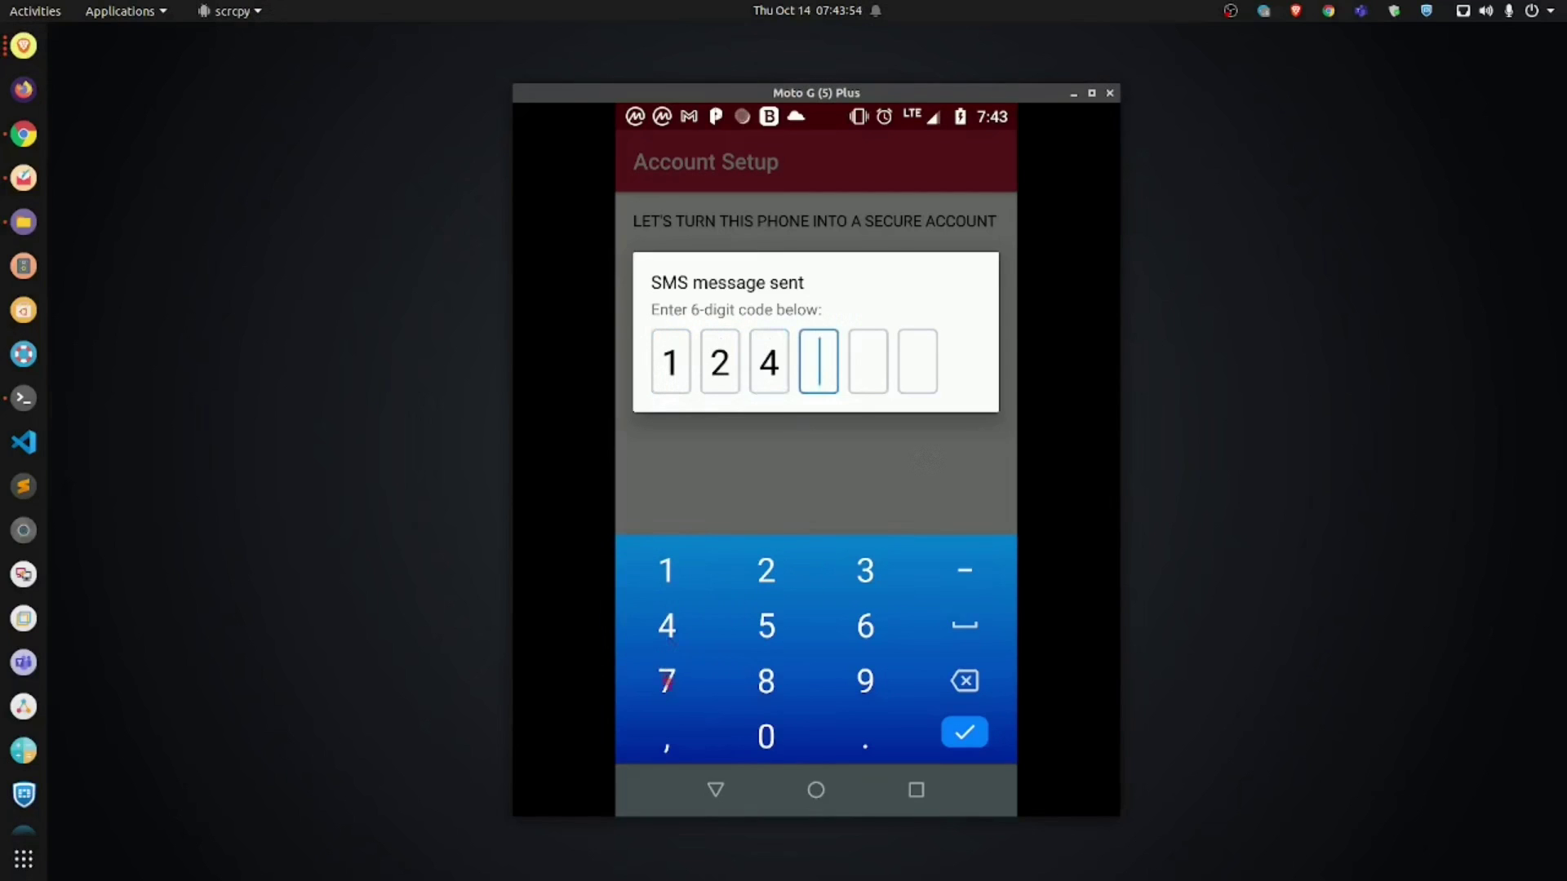
click(667, 681)
click(671, 581)
click(693, 684)
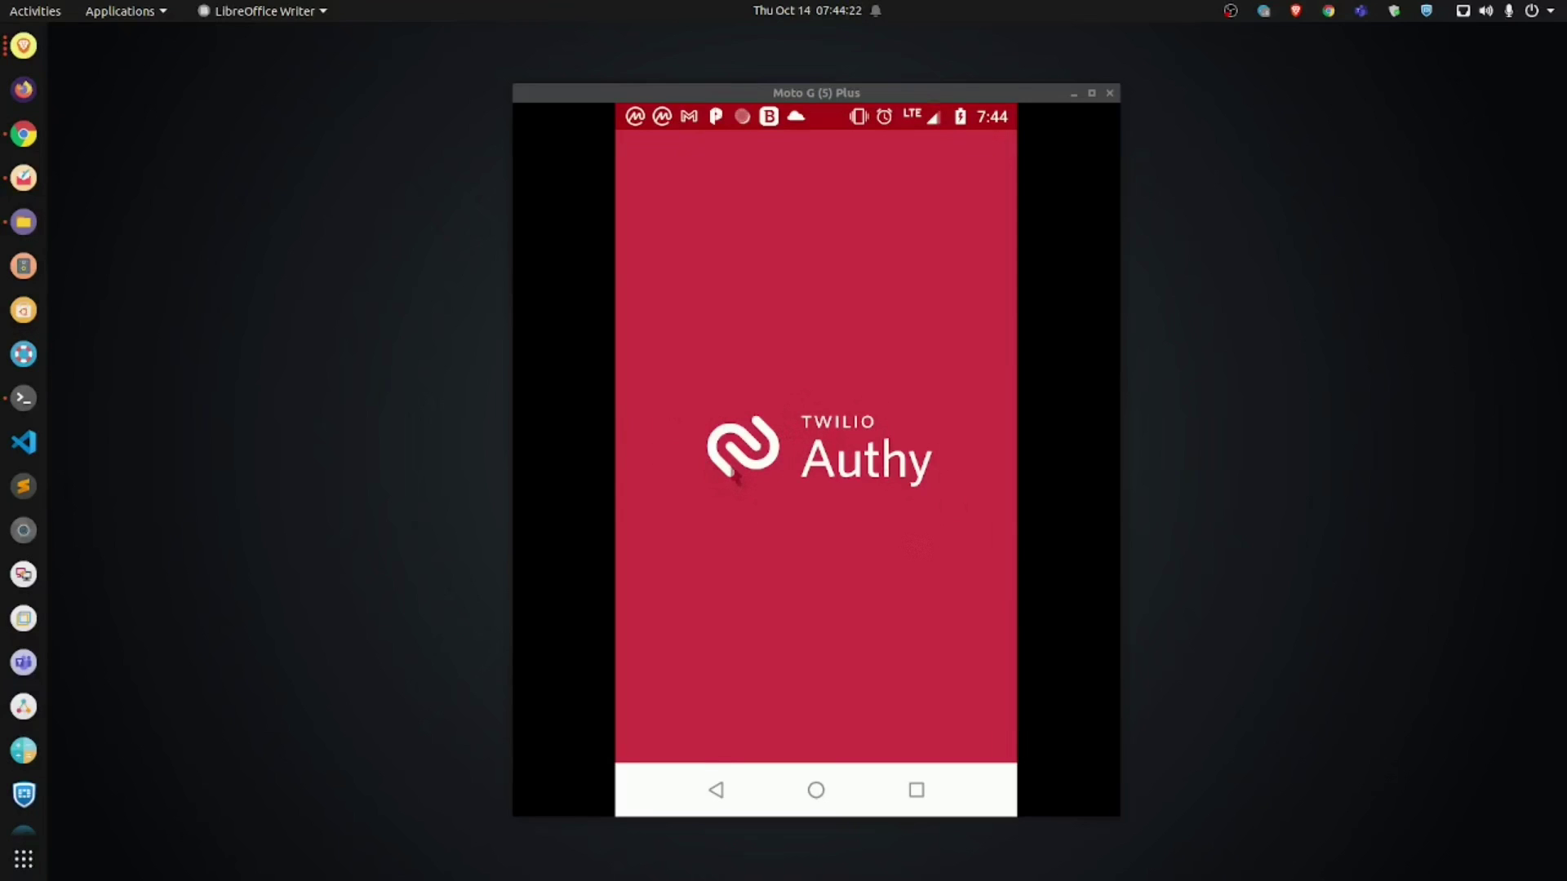
Step: Clear all recent apps and launch the cloned Authy from Parallel Space Lite
click(915, 792)
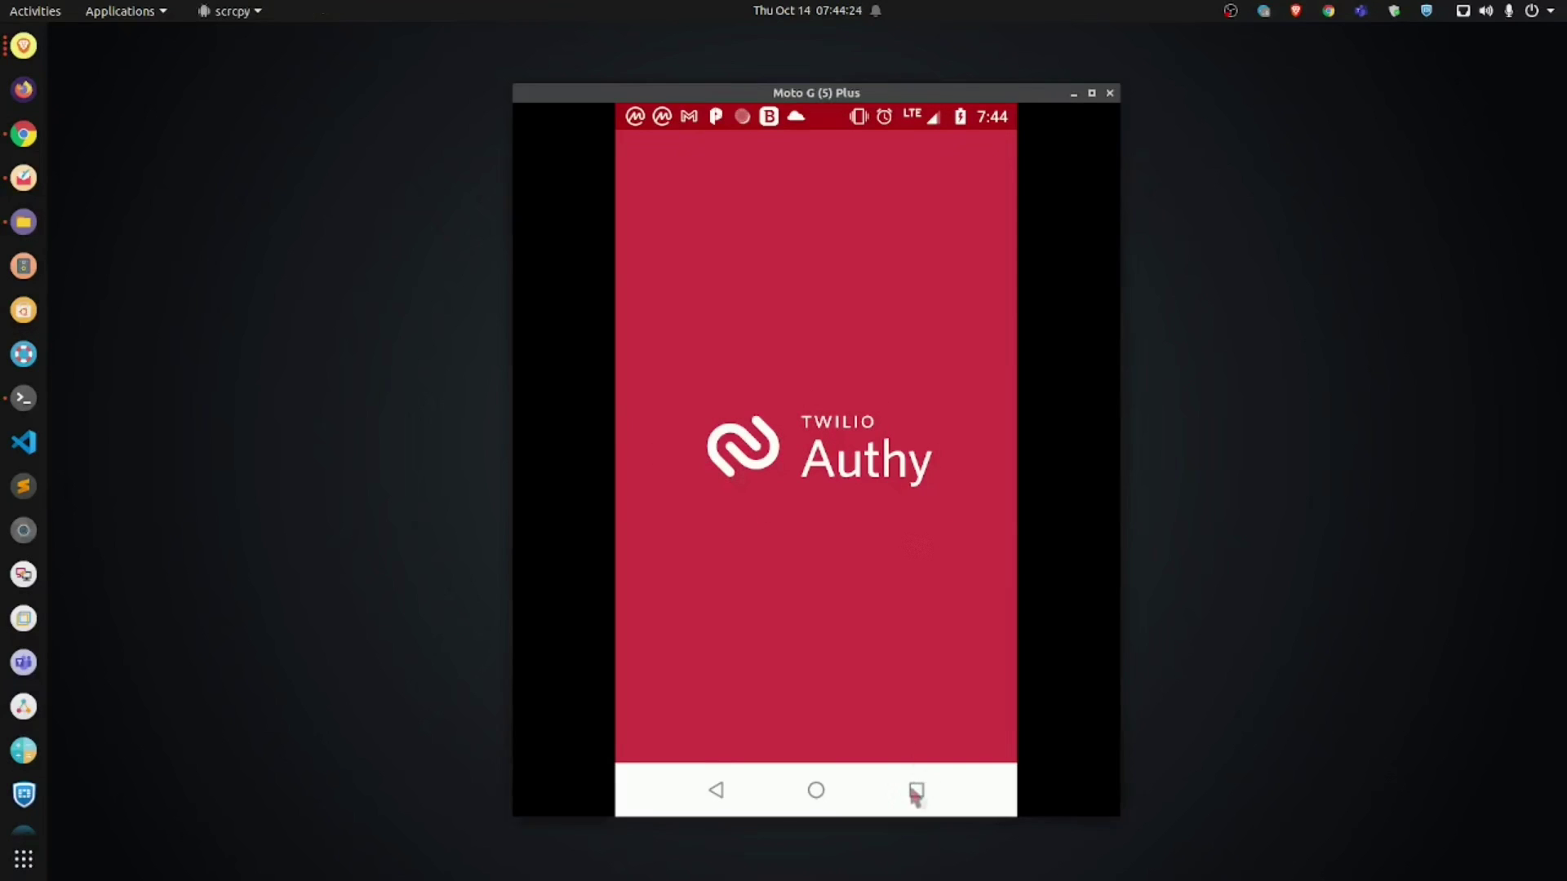
click(969, 324)
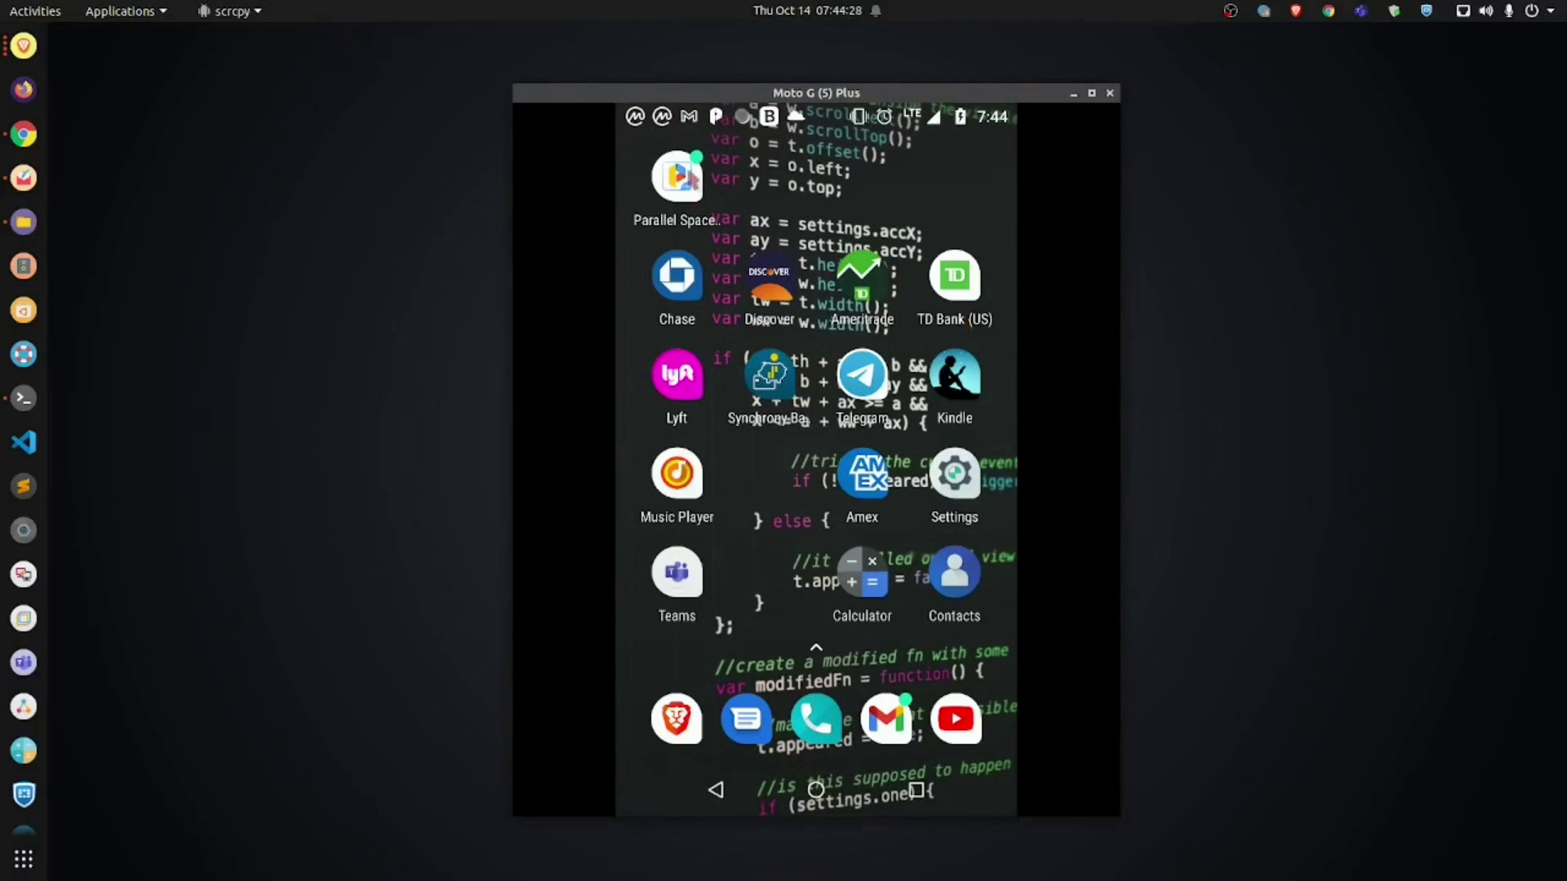
click(678, 175)
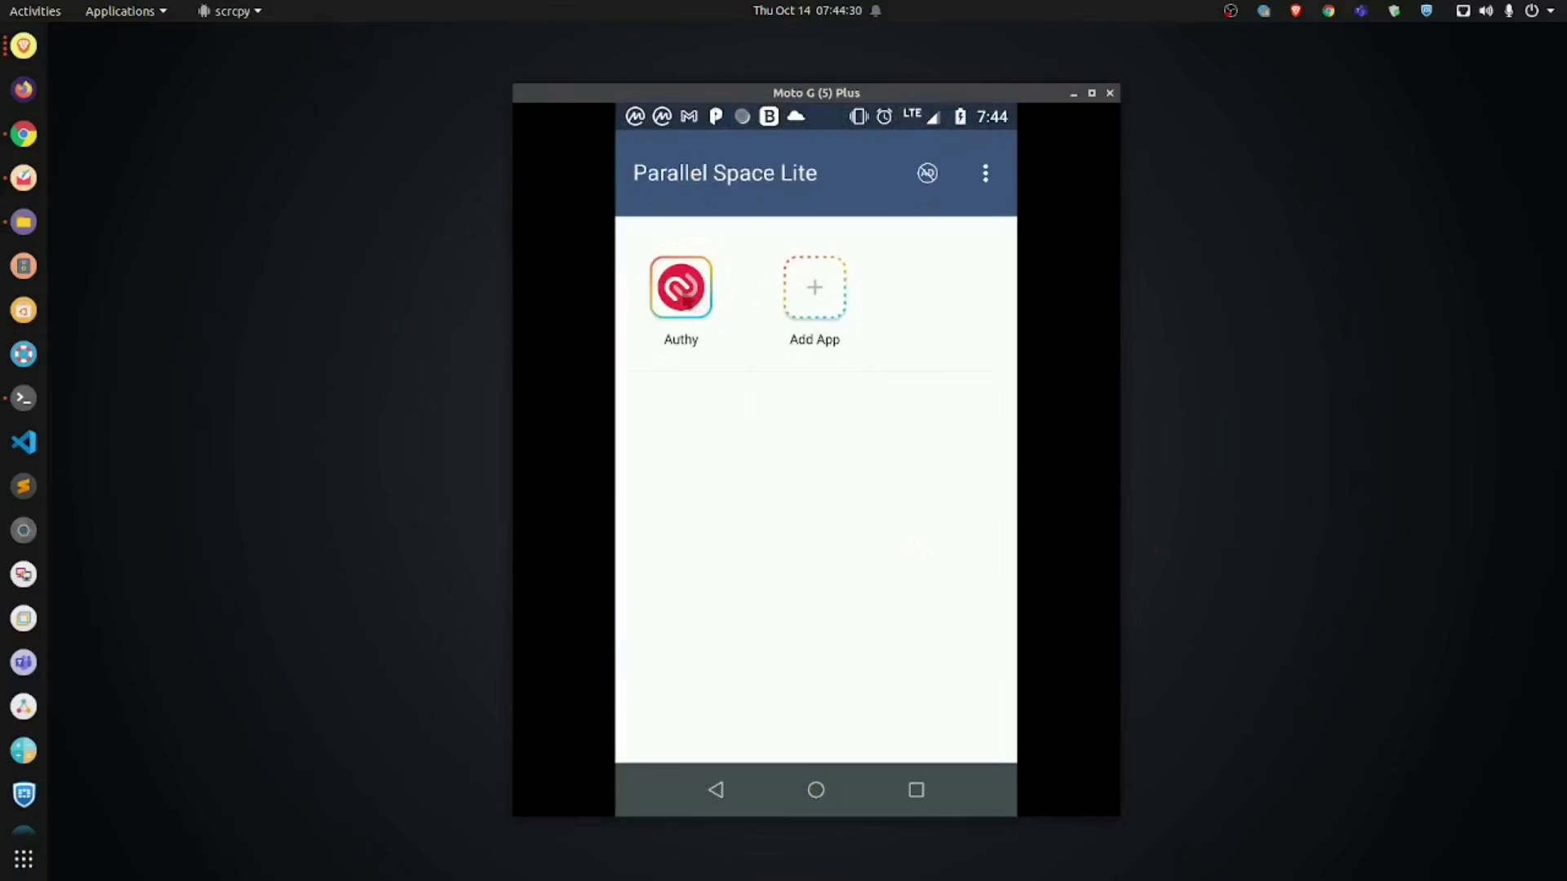
click(684, 299)
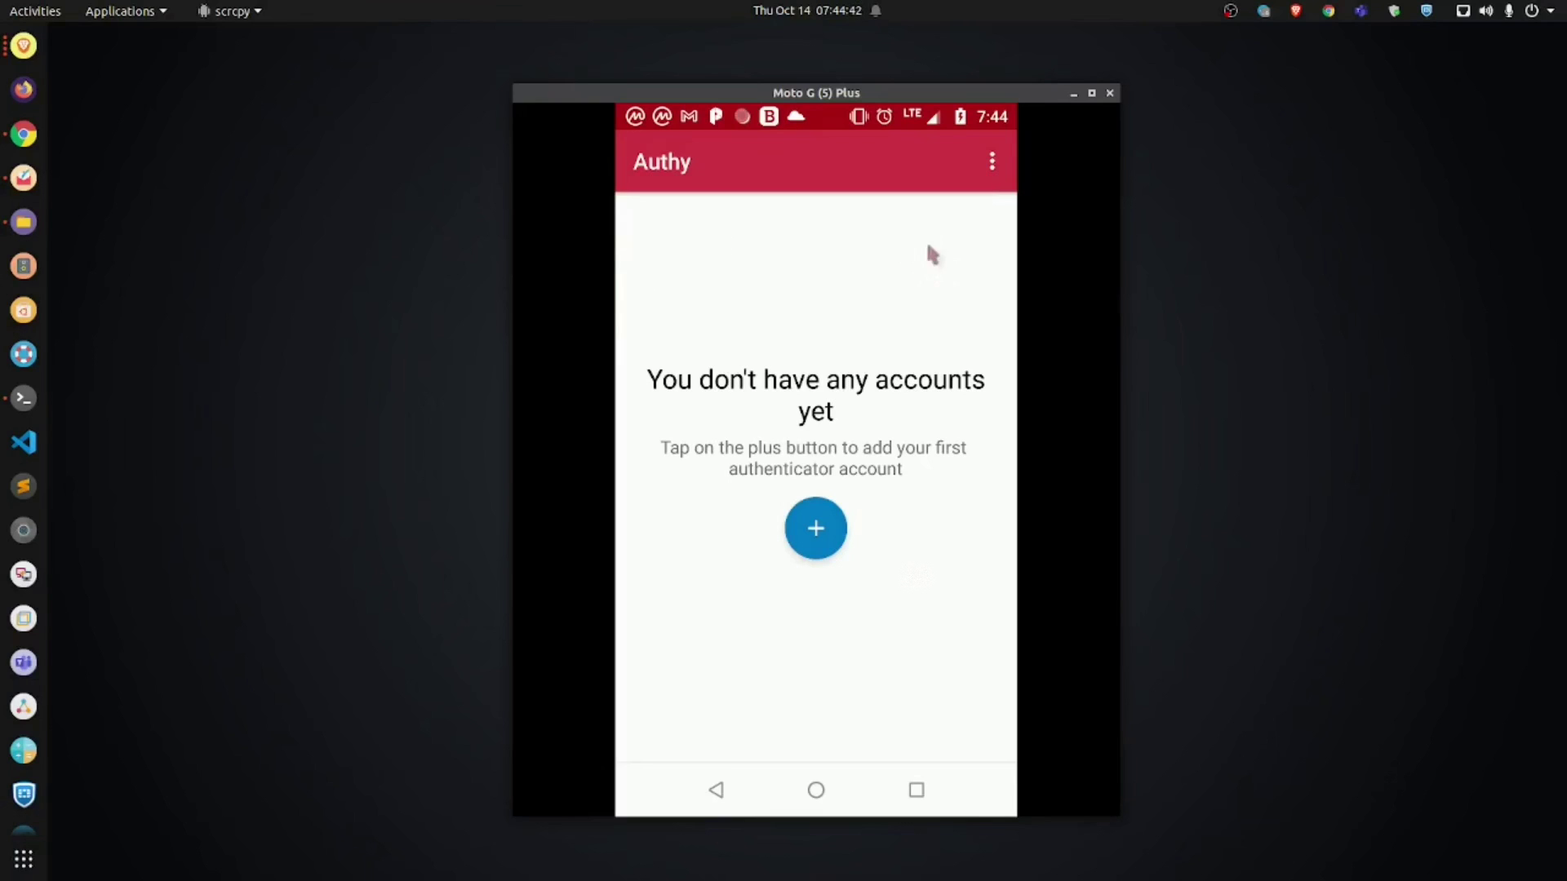
click(992, 163)
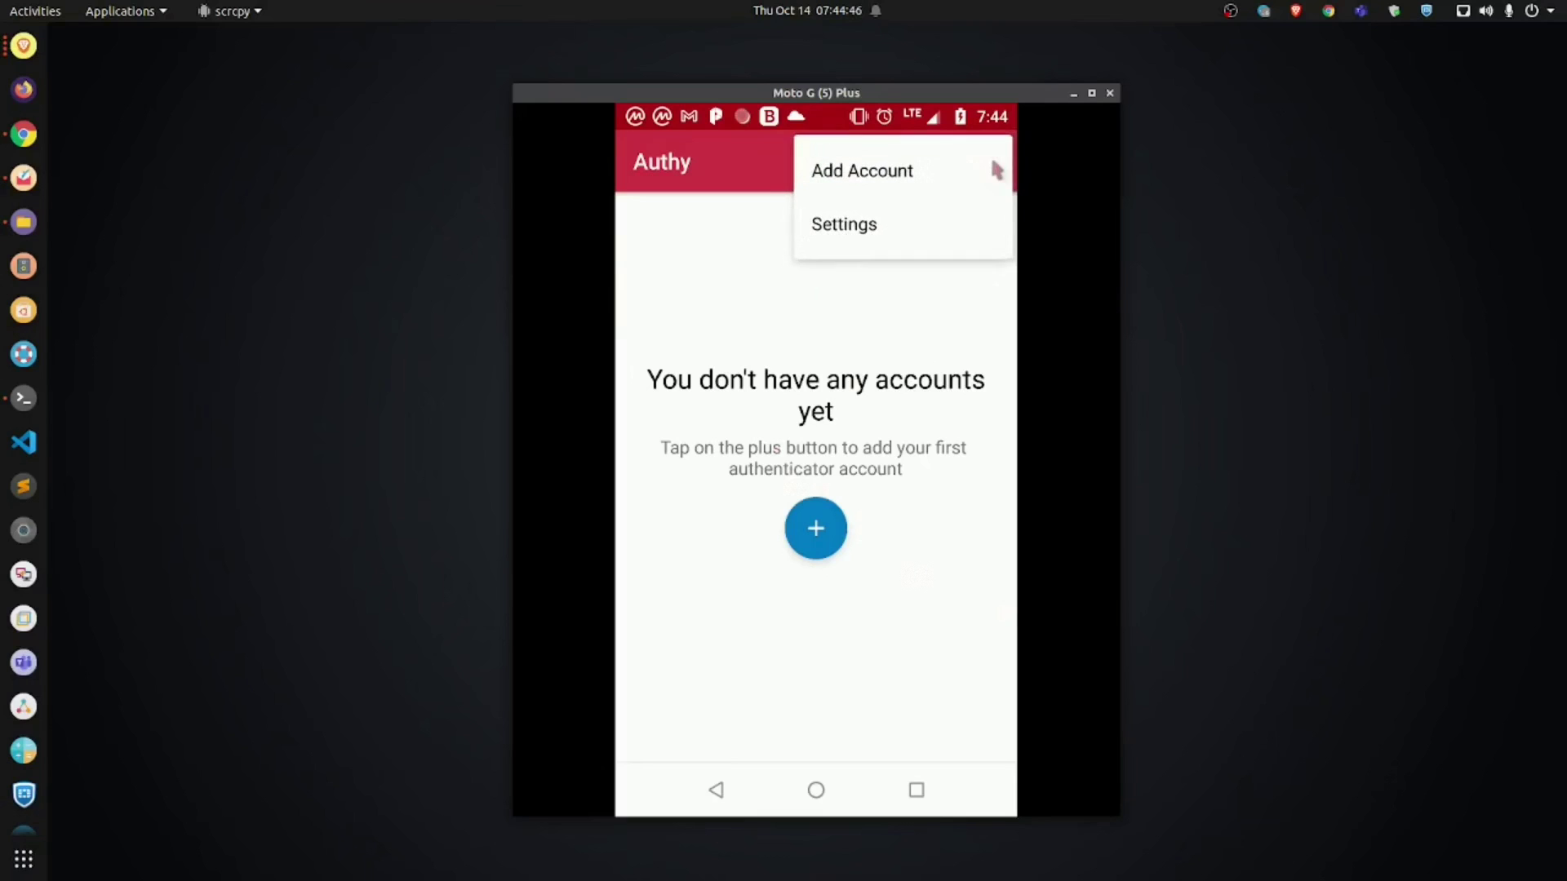
Step: Set and confirm a four-digit protection PIN under App Protection, then return to My Account
click(861, 235)
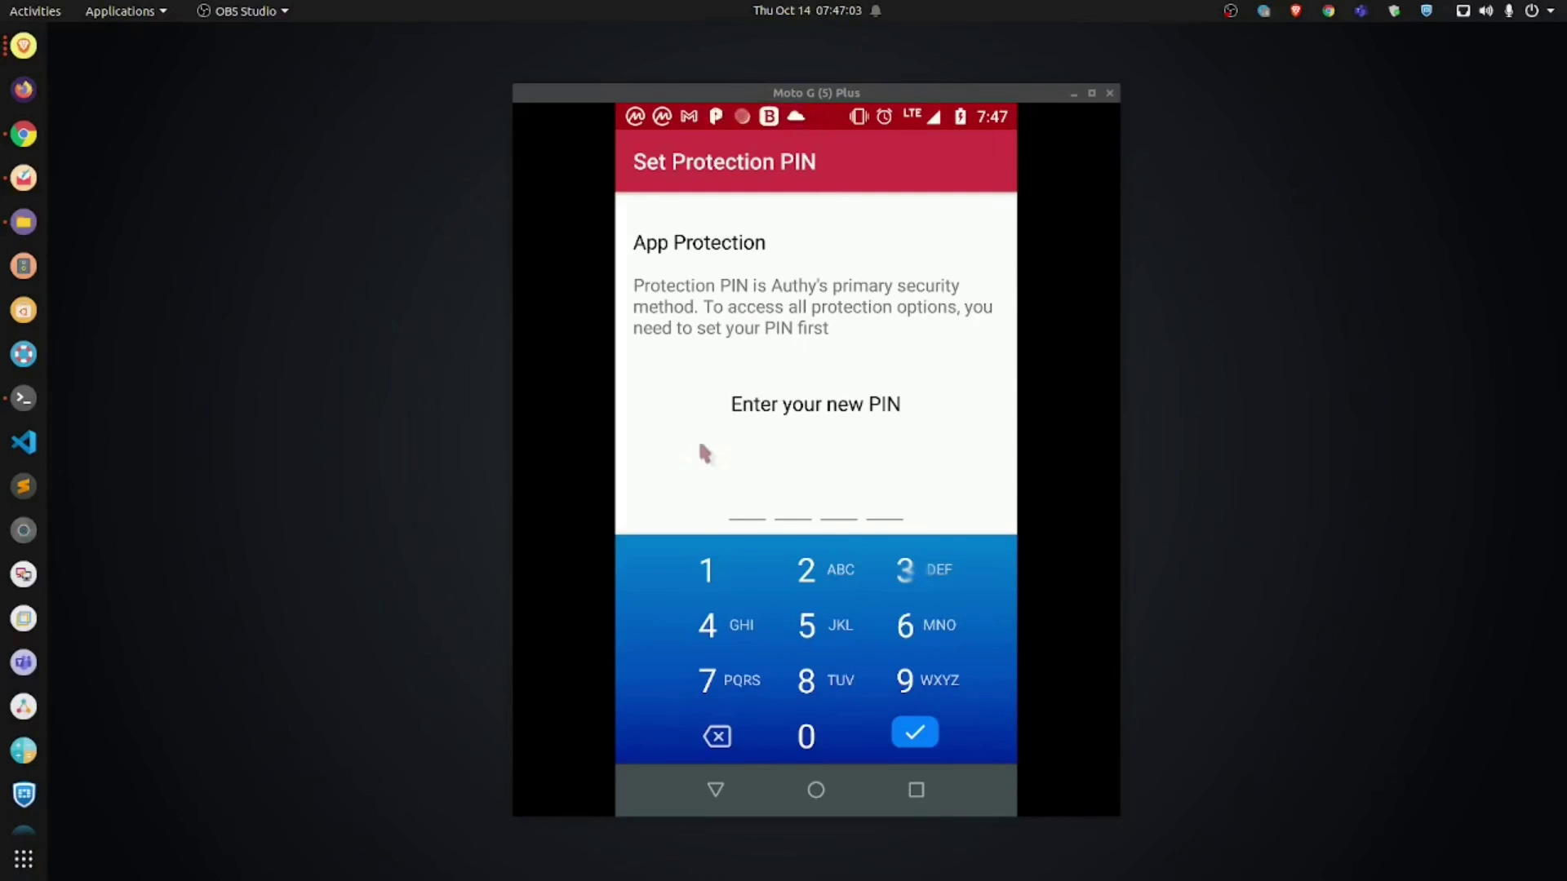
click(710, 581)
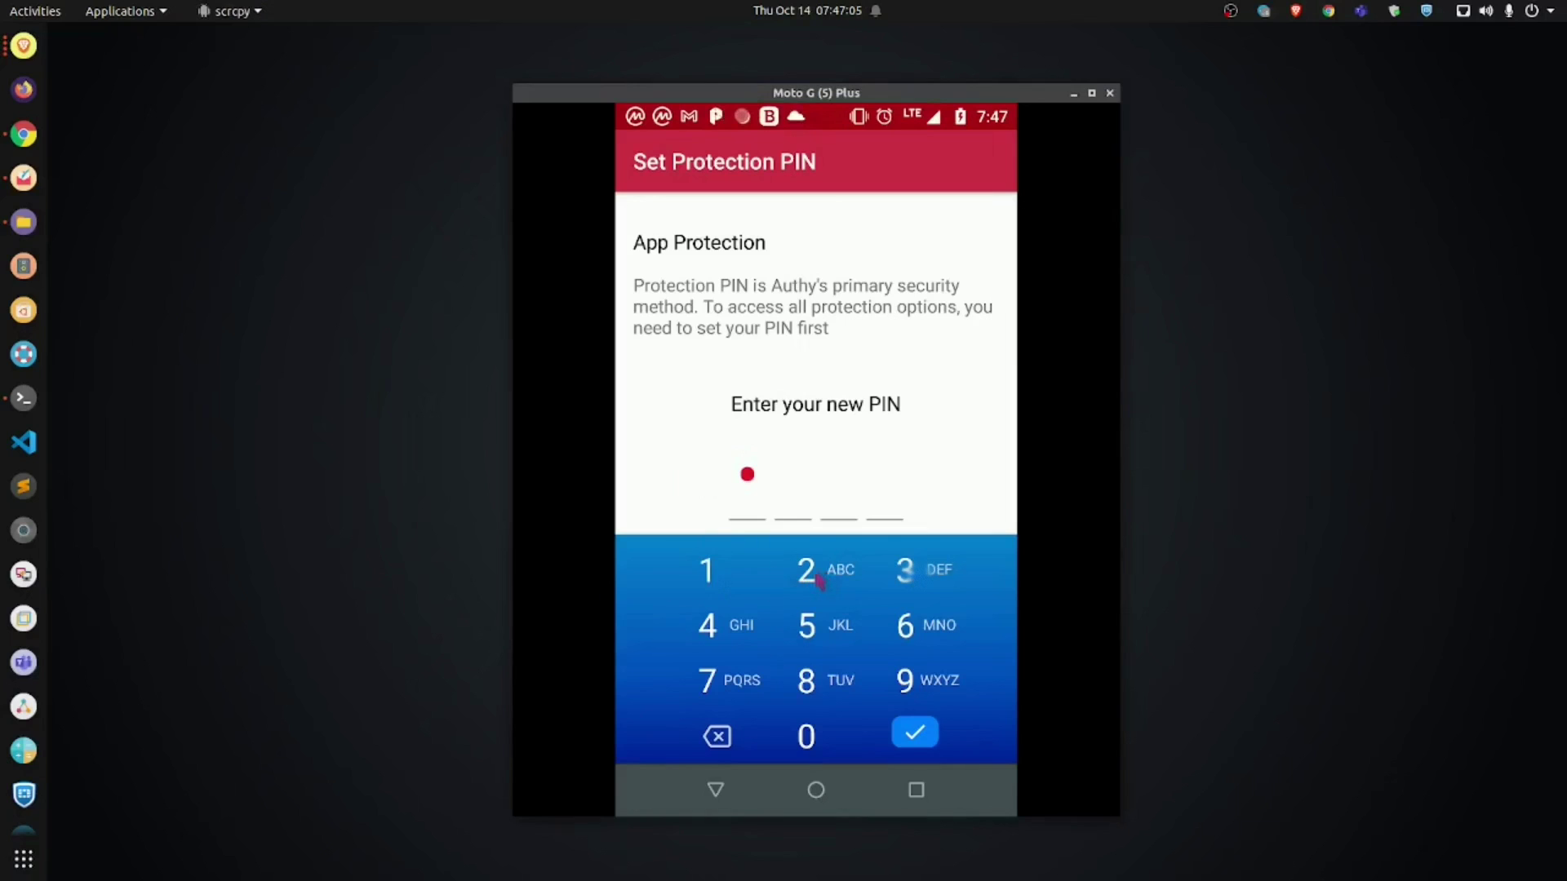
click(818, 578)
click(907, 576)
click(705, 640)
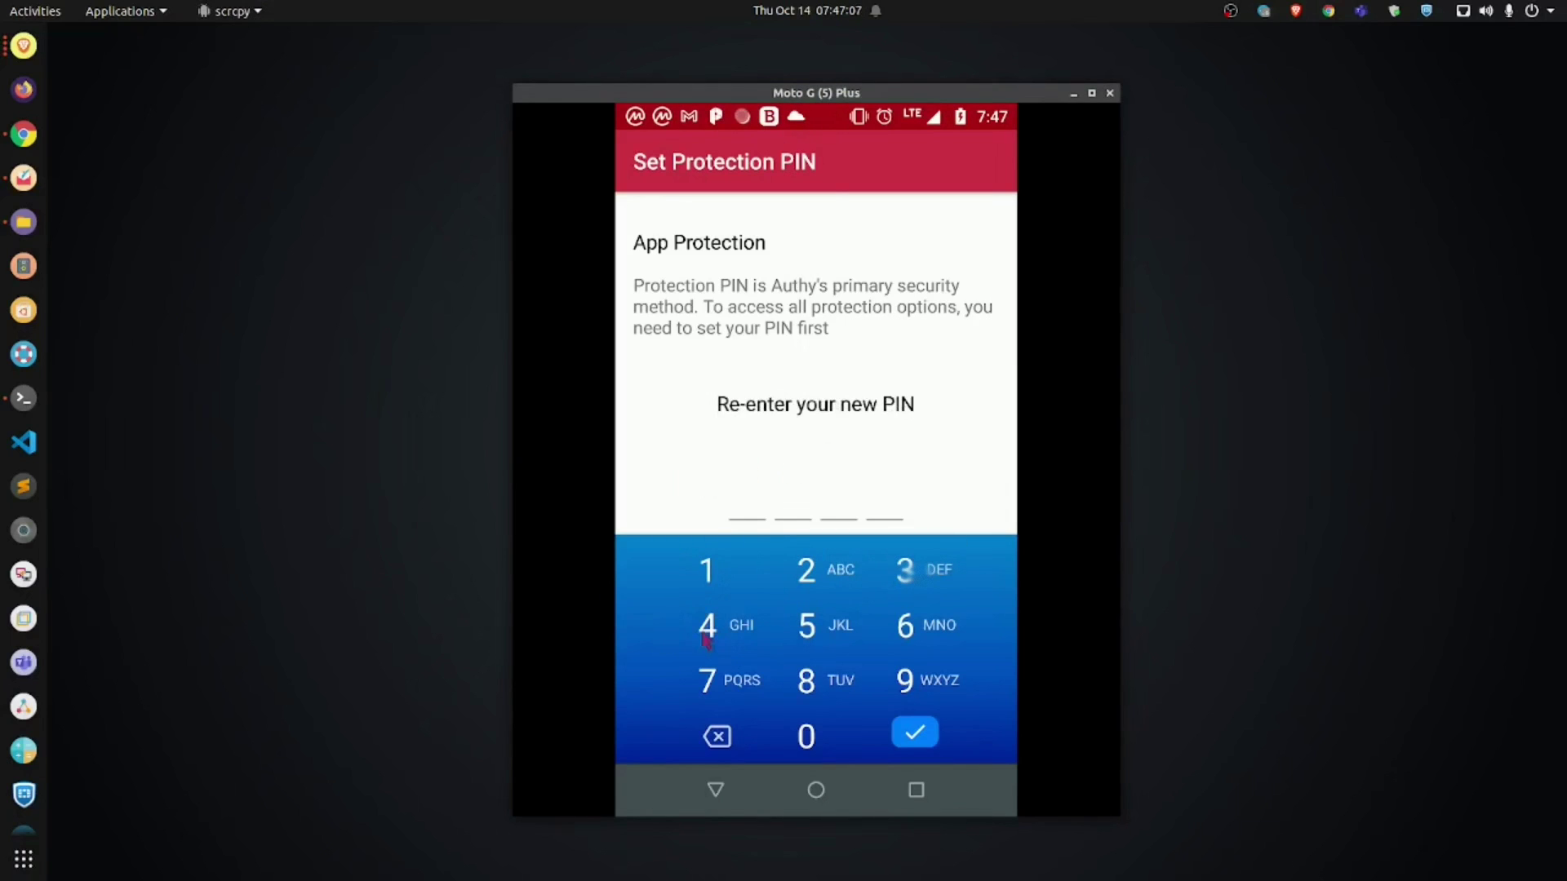
click(715, 581)
click(856, 569)
click(907, 580)
click(709, 635)
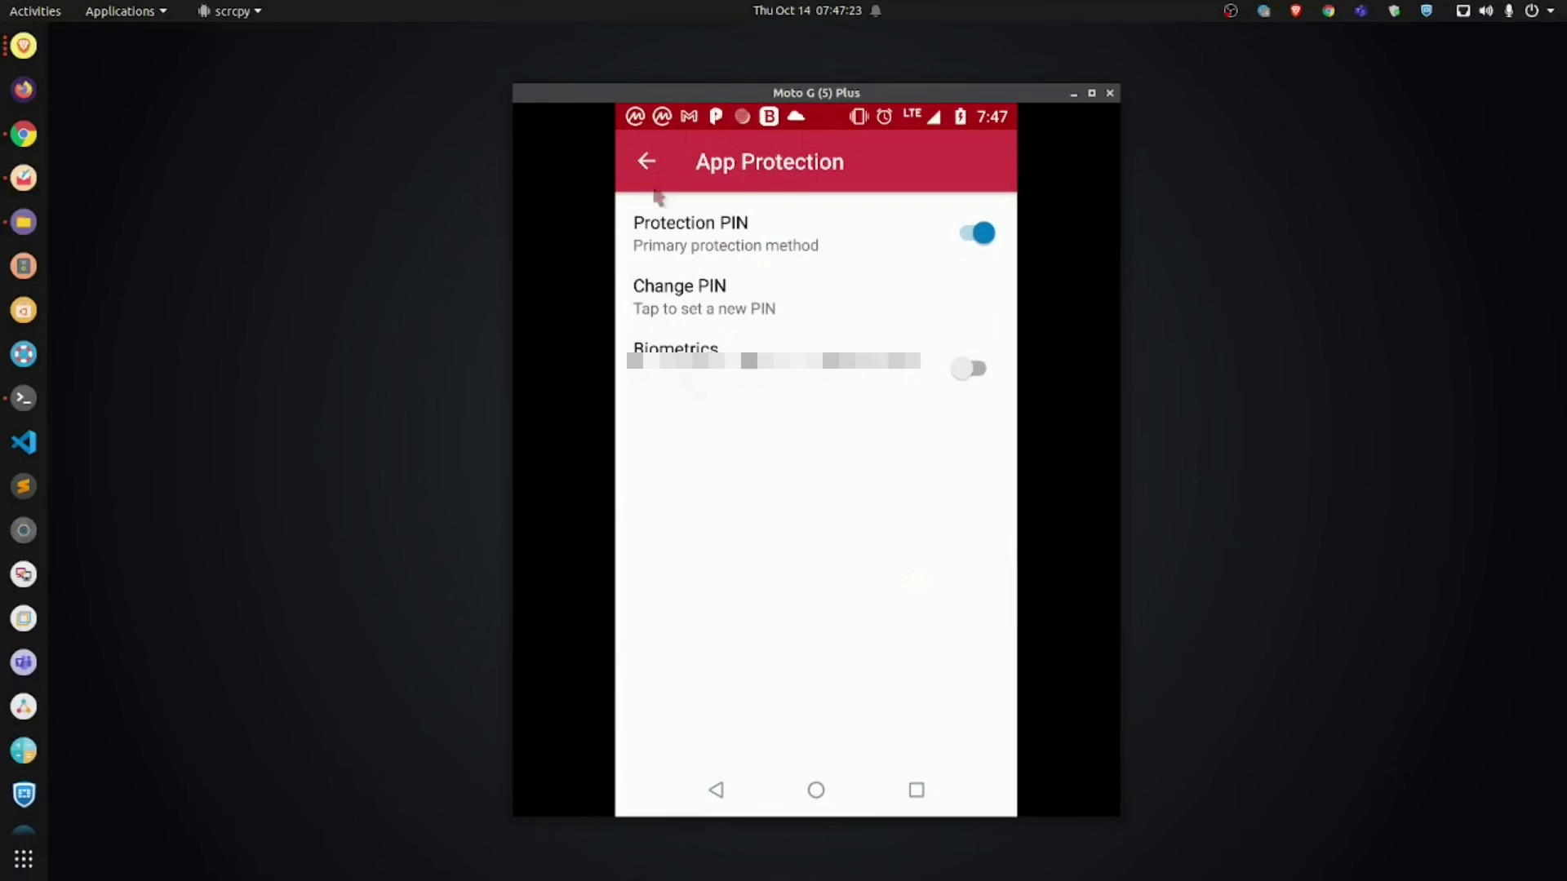
click(647, 162)
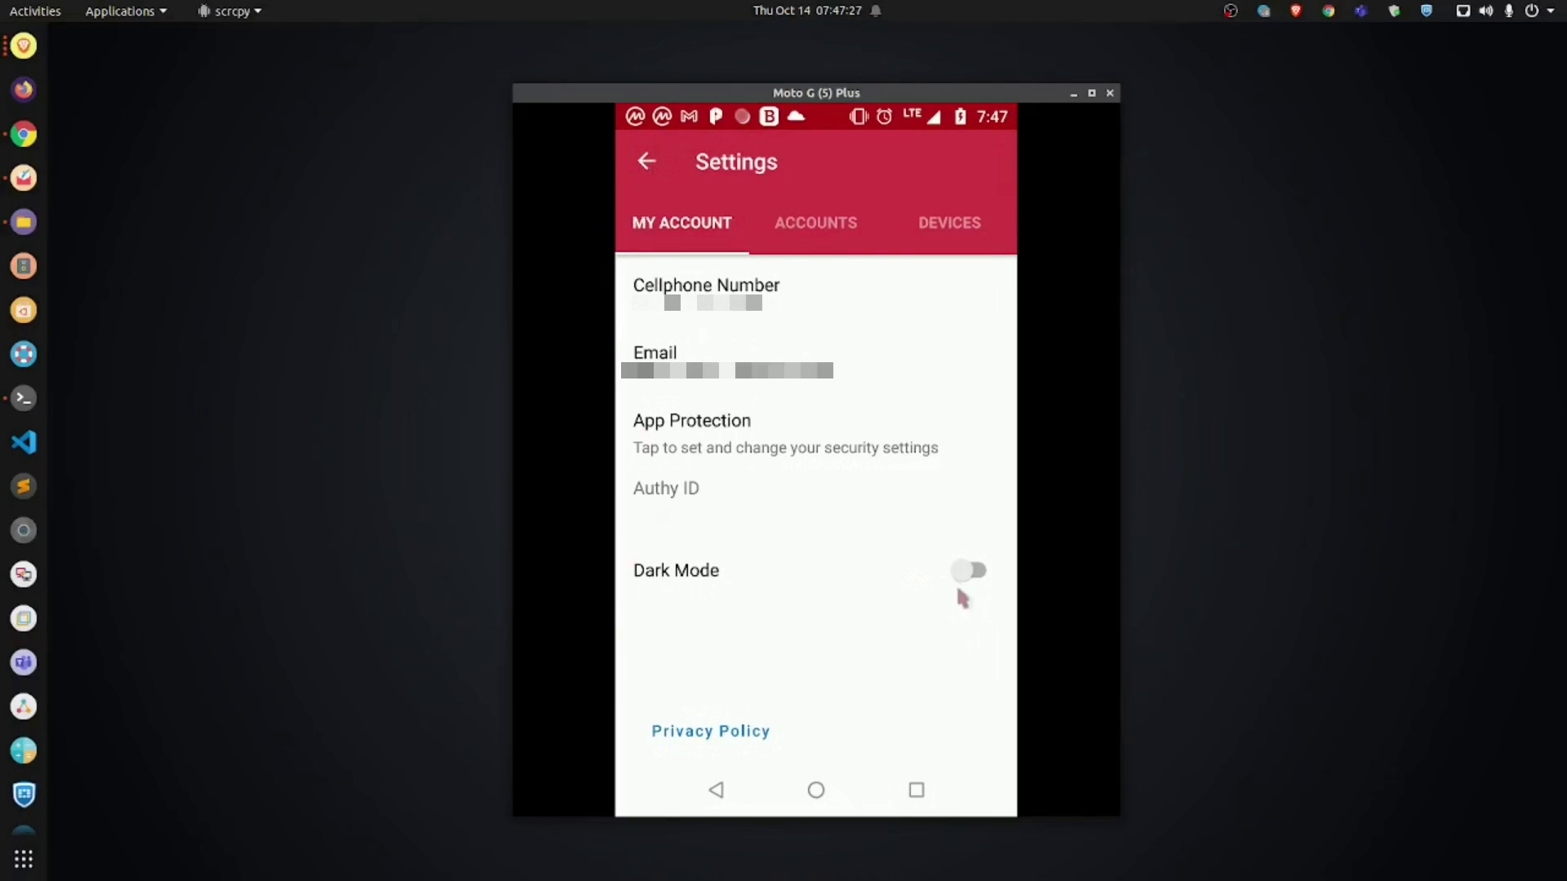
Step: Turn on Dark Mode, then switch on Backups in the Accounts settings
click(966, 574)
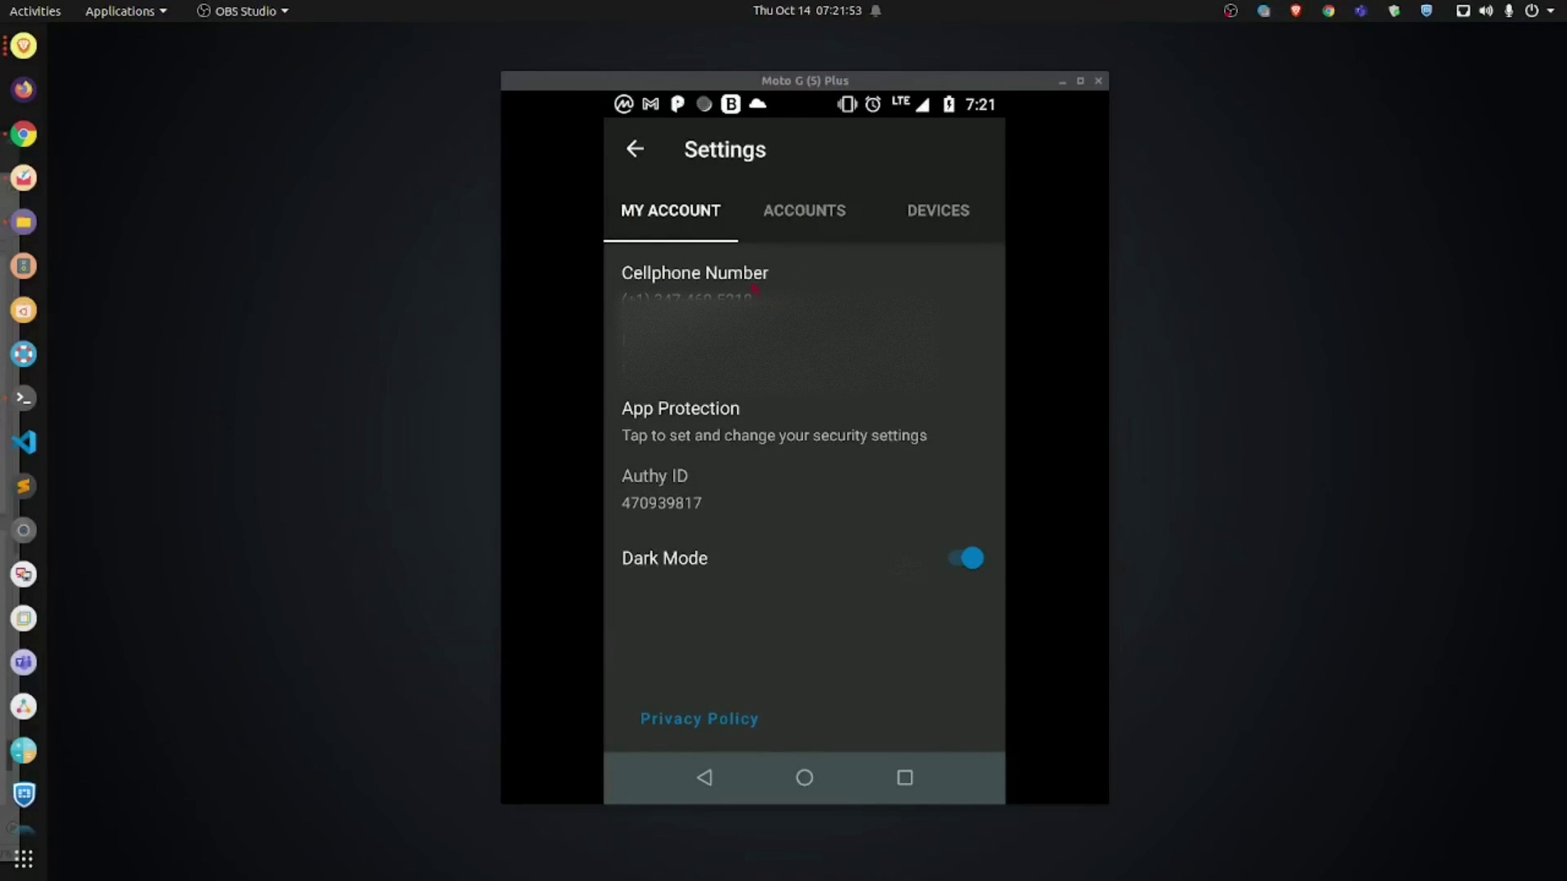
click(826, 217)
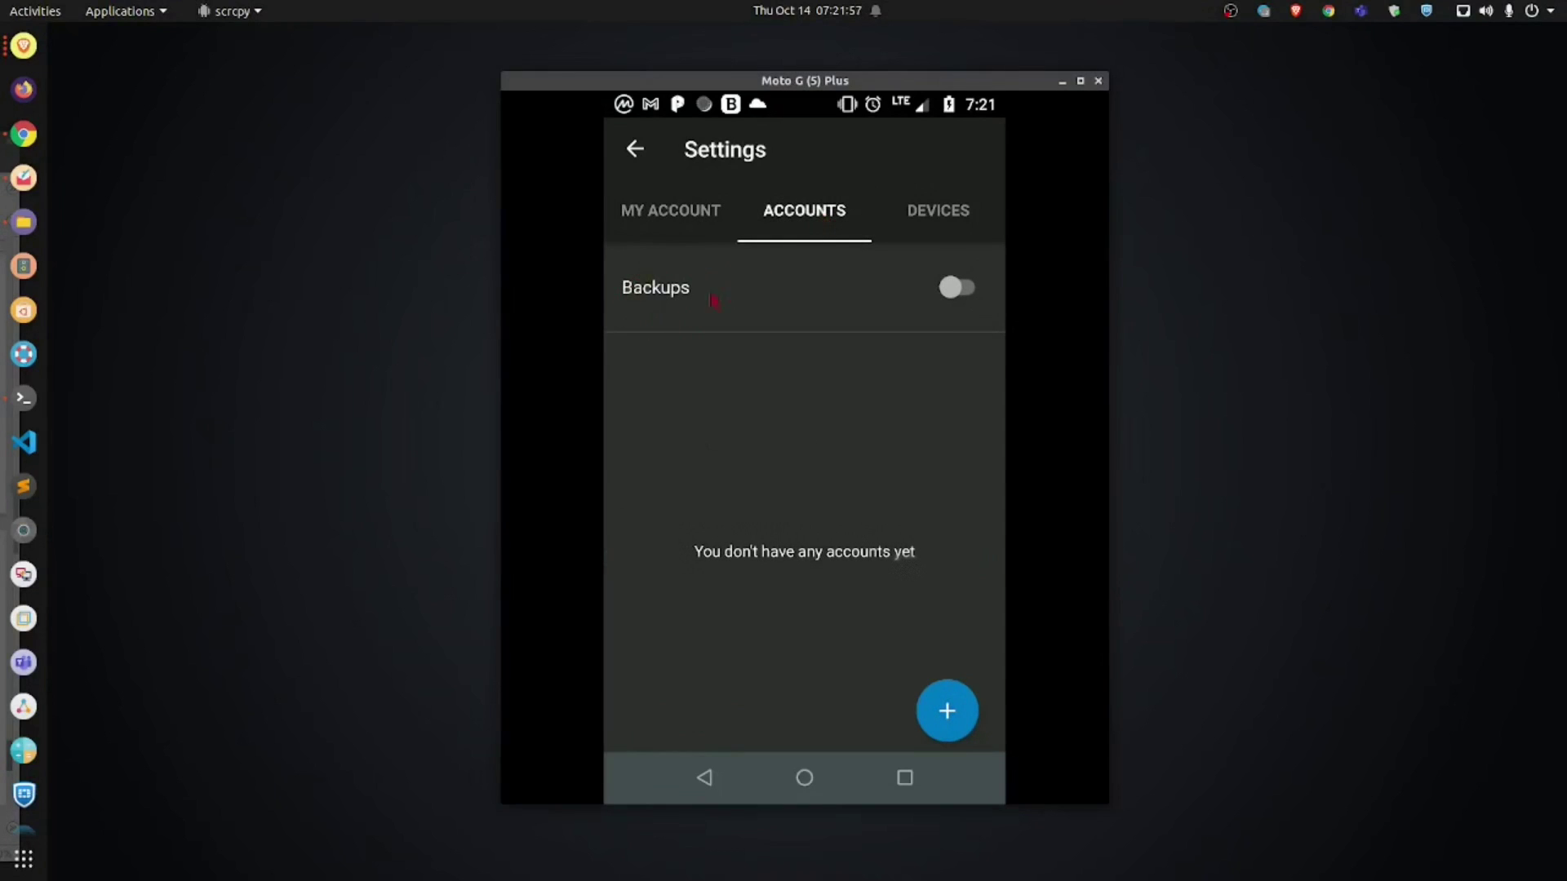
click(952, 292)
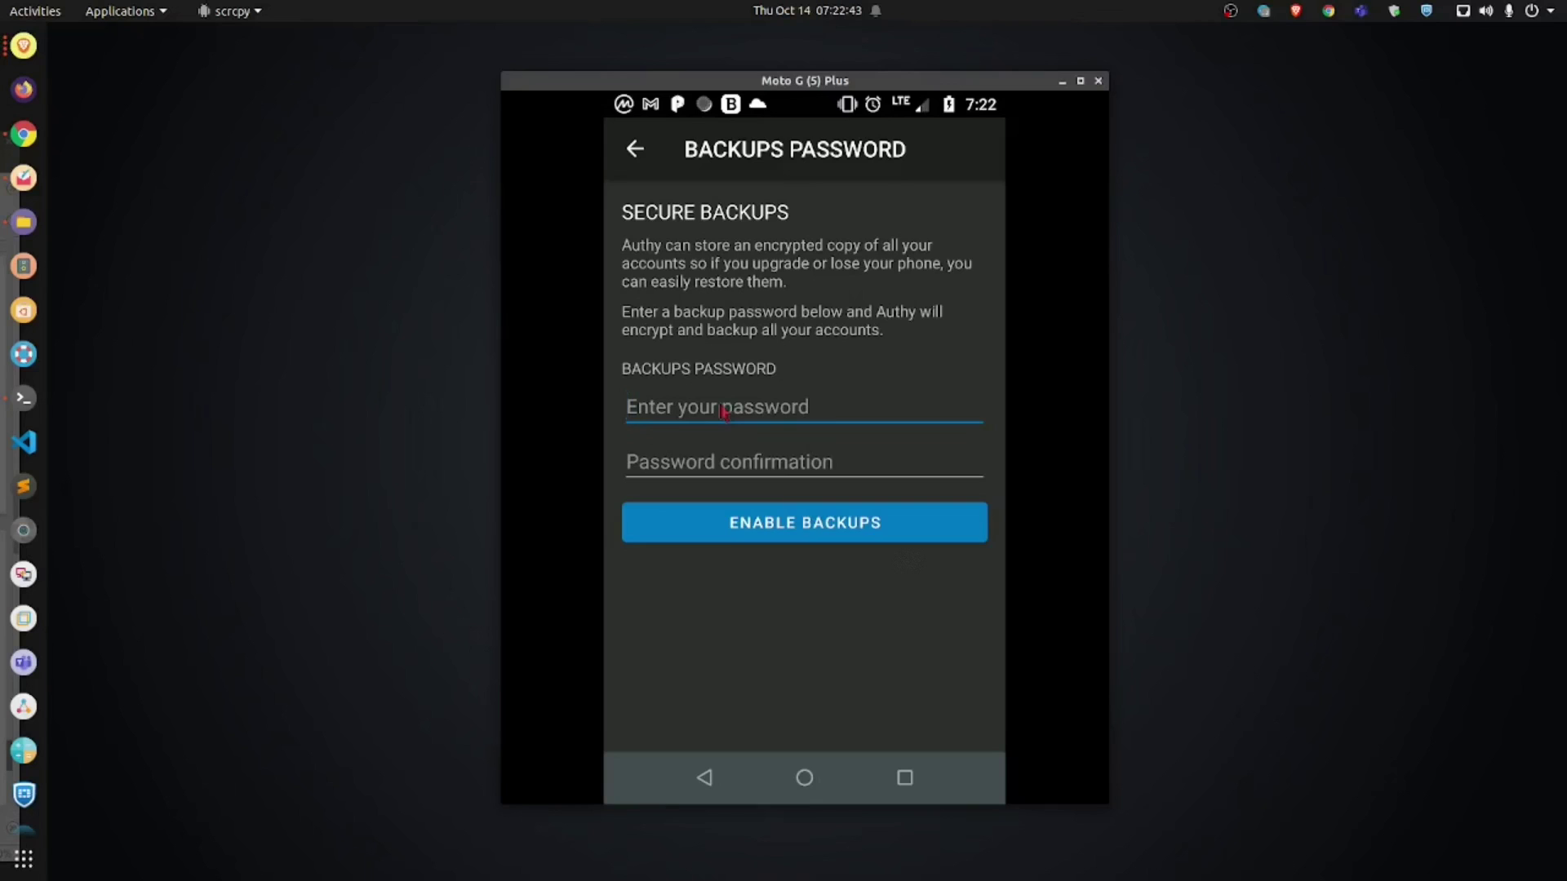
Step: Enter the backups password in both fields and confirm it to enable encrypted backups
click(724, 412)
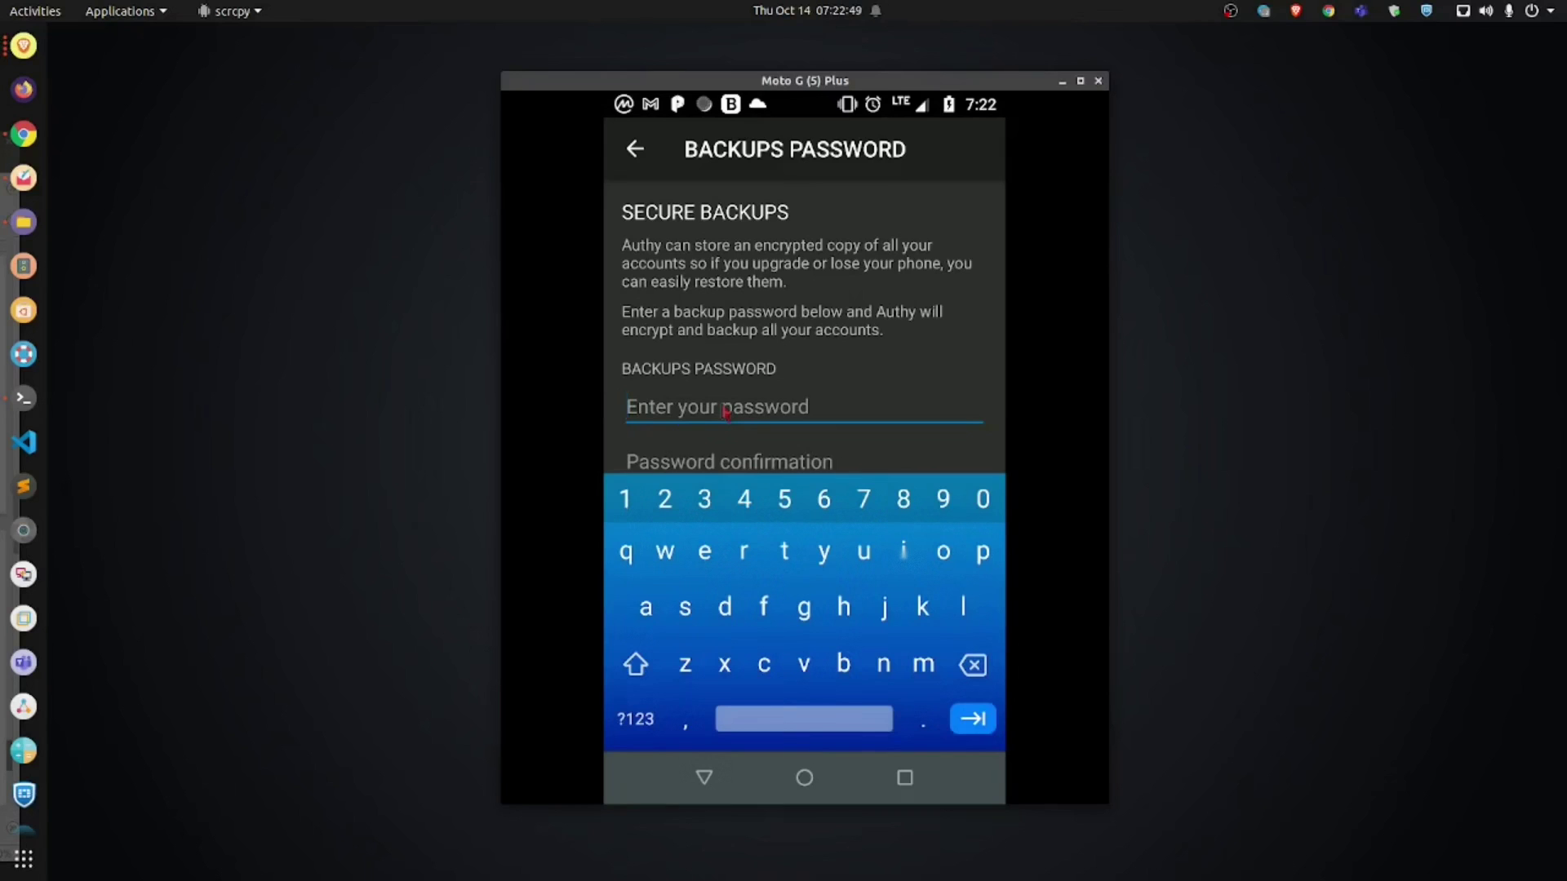
text(••s)
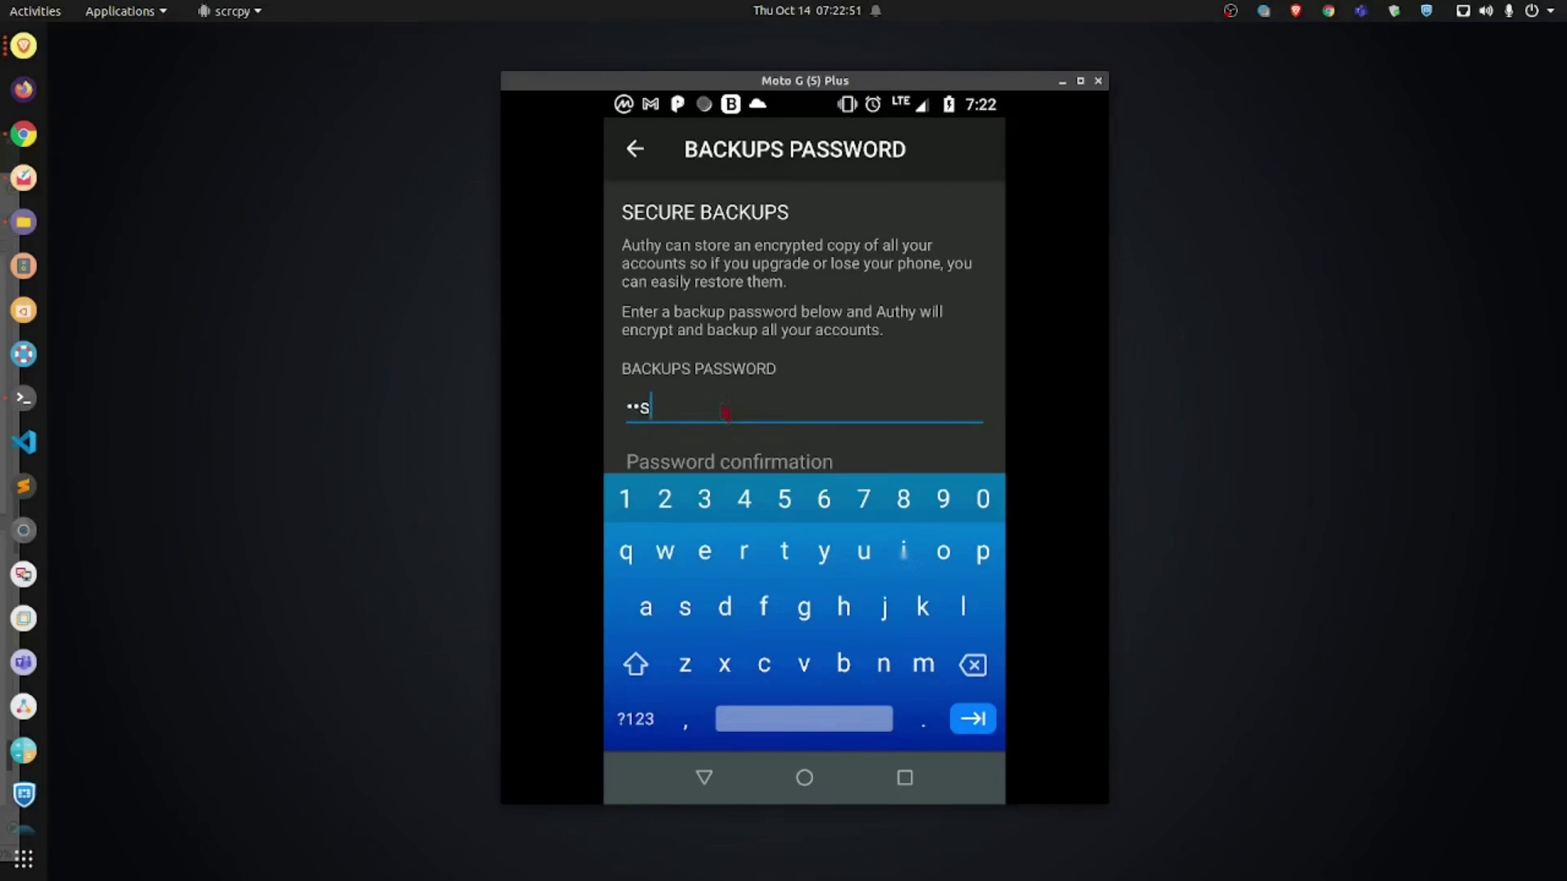
text(sword123)
key(Tab)
text(Passw)
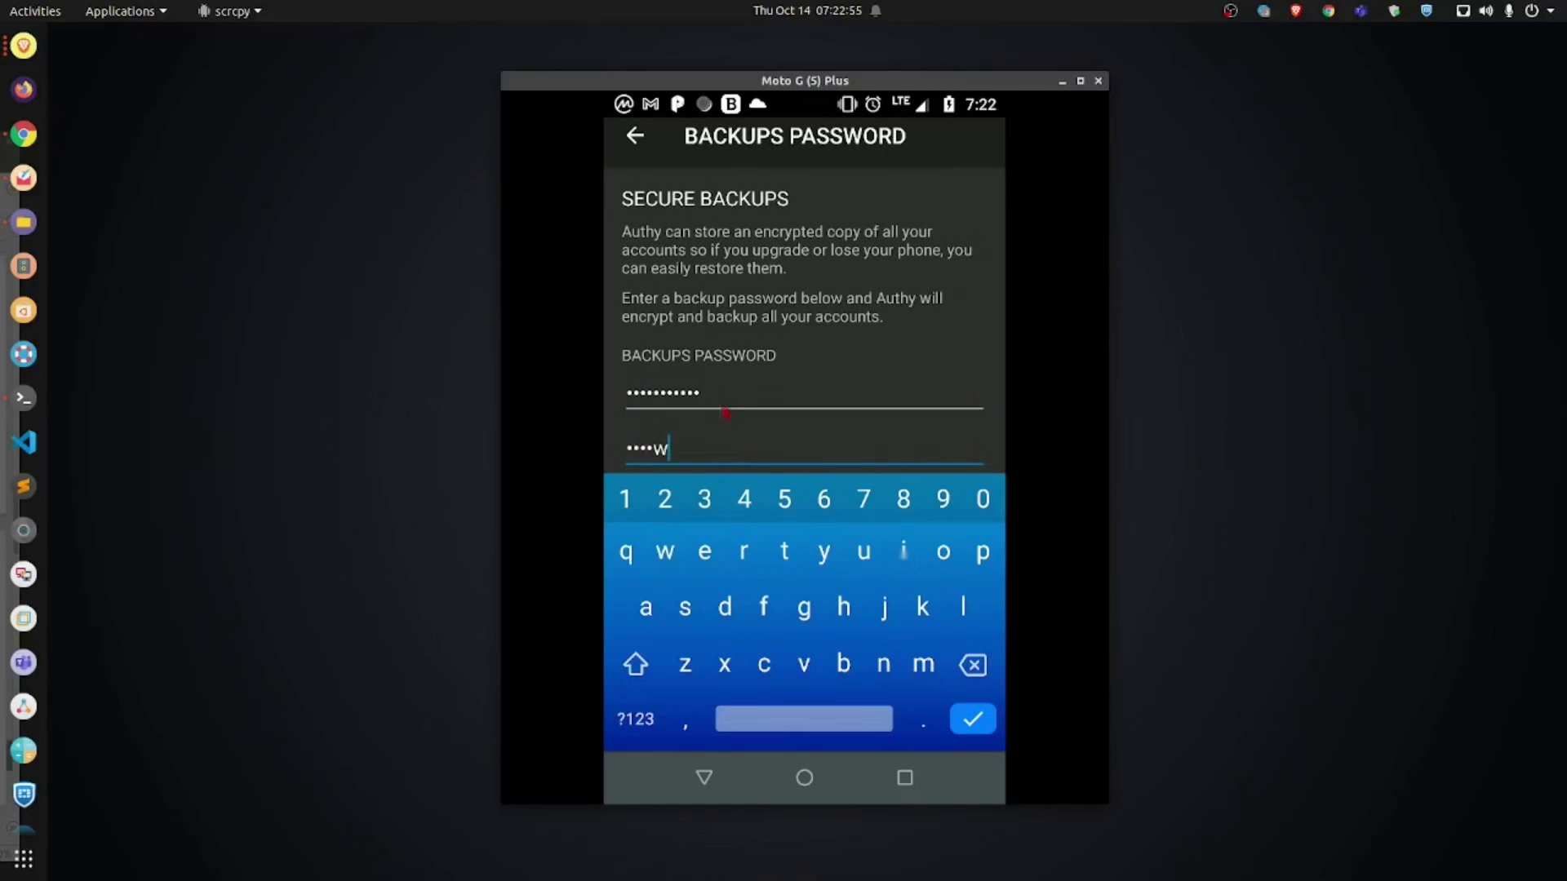
text(ord123)
key(Return)
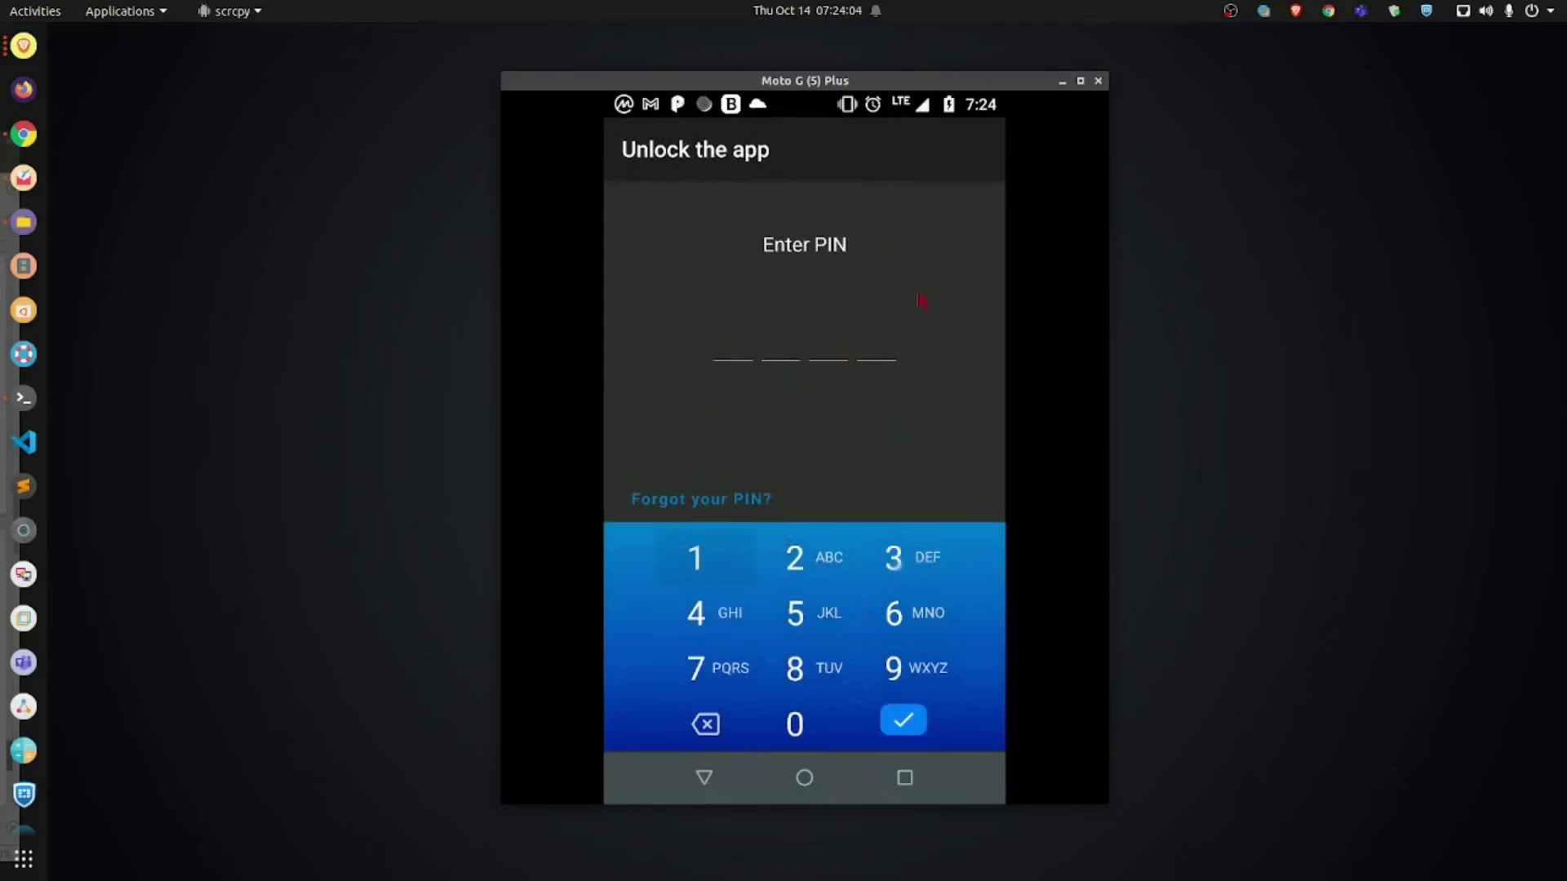
Step: Unlock Authy by entering the four-digit PIN and submitting it
click(715, 565)
click(789, 560)
click(897, 562)
click(727, 614)
click(896, 723)
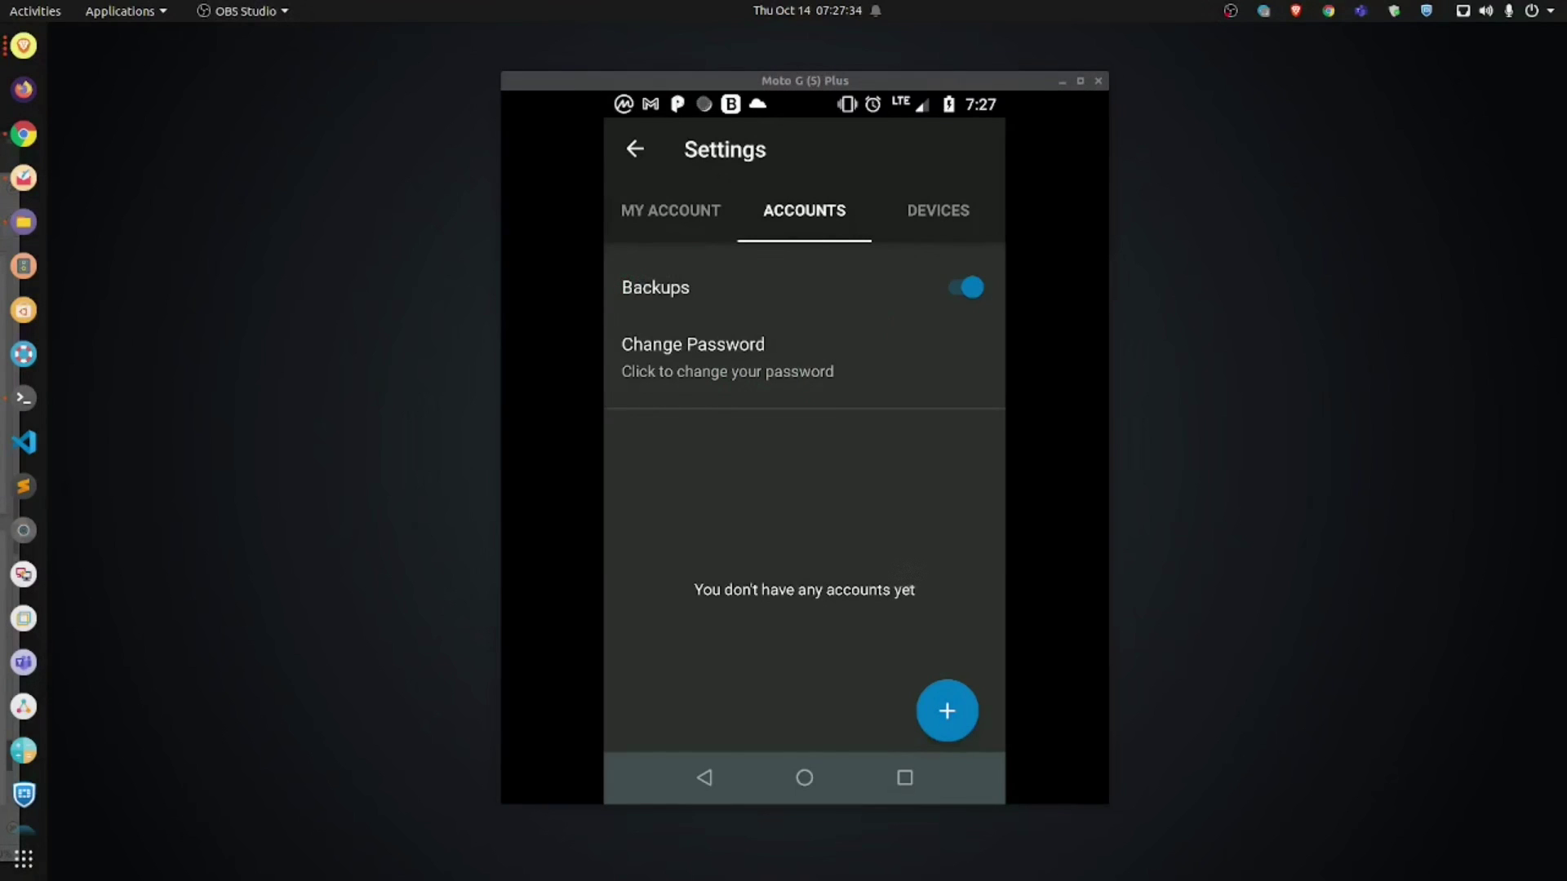
Step: Turn on Allow multi-device in the Devices settings and dismiss the Settings Updated notice
click(939, 217)
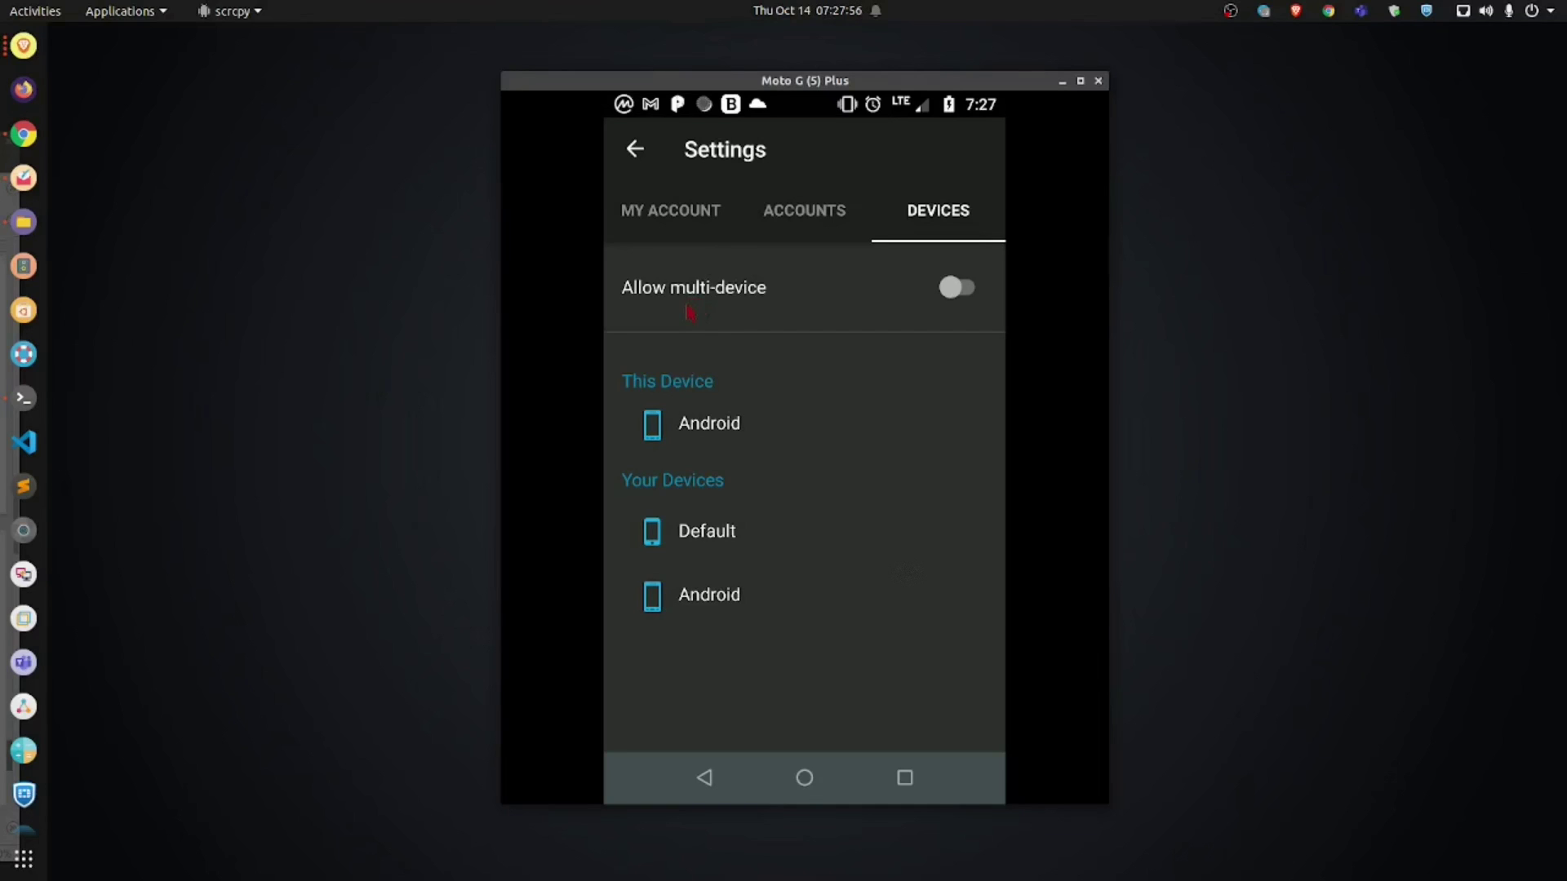
drag(769, 80, 961, 74)
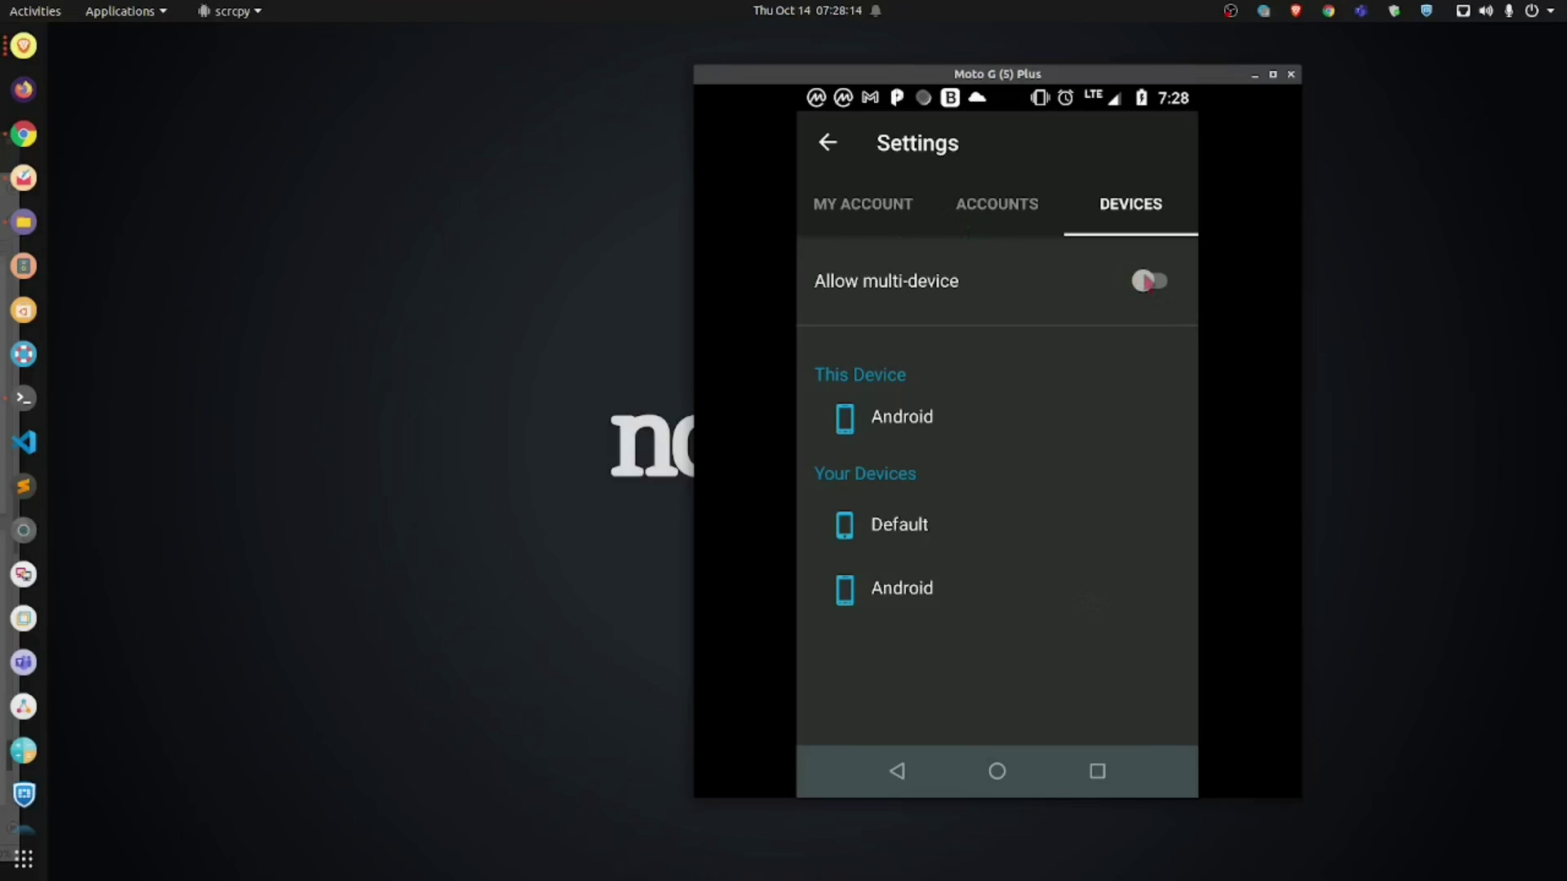
click(1148, 283)
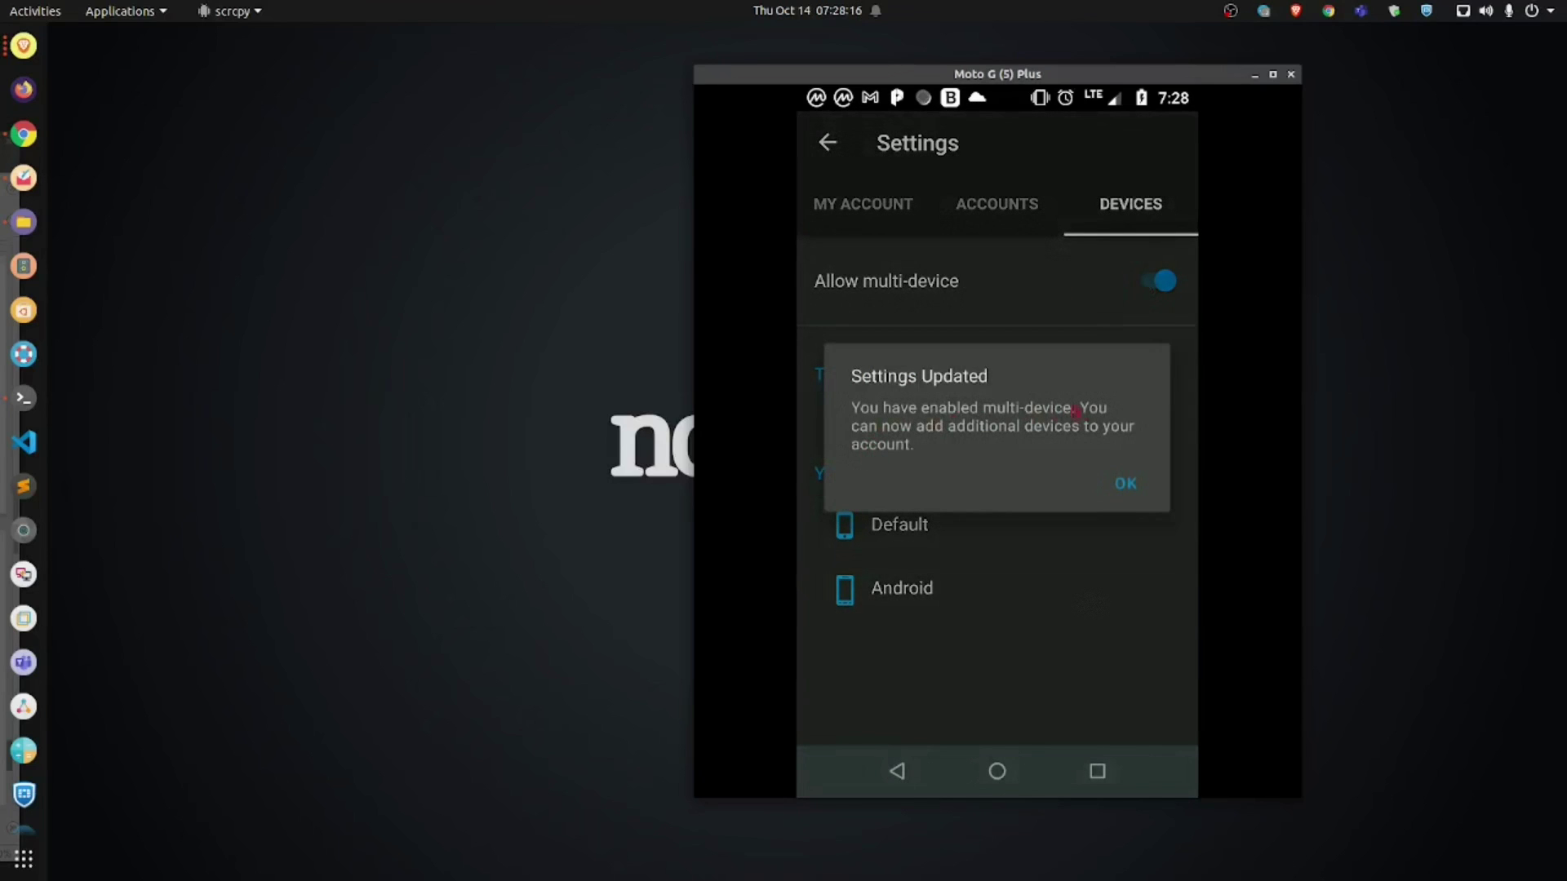
click(1125, 485)
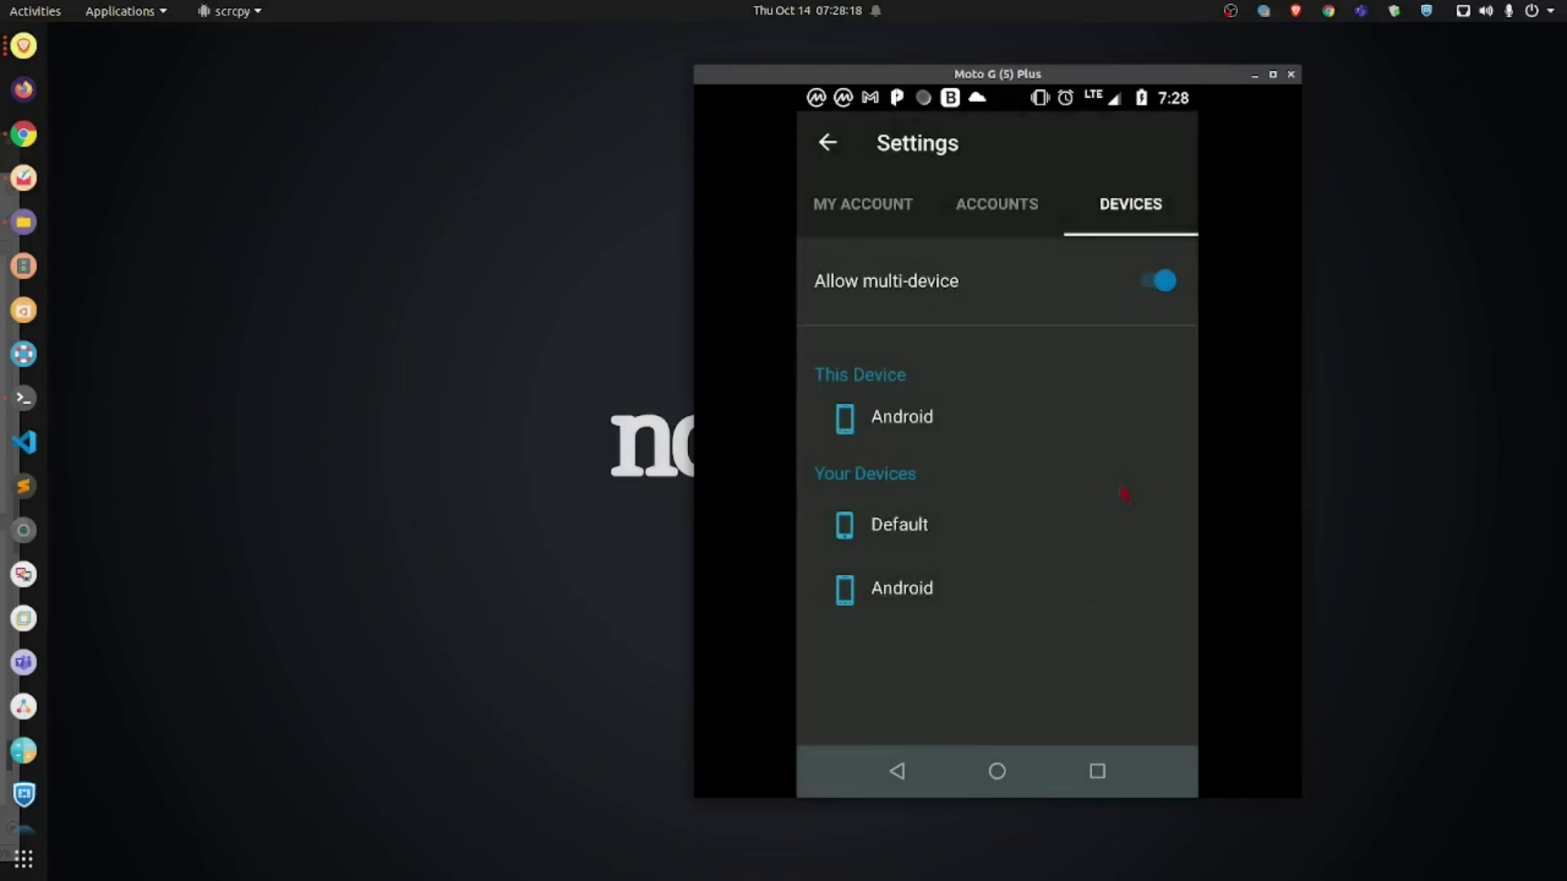
drag(732, 78, 621, 89)
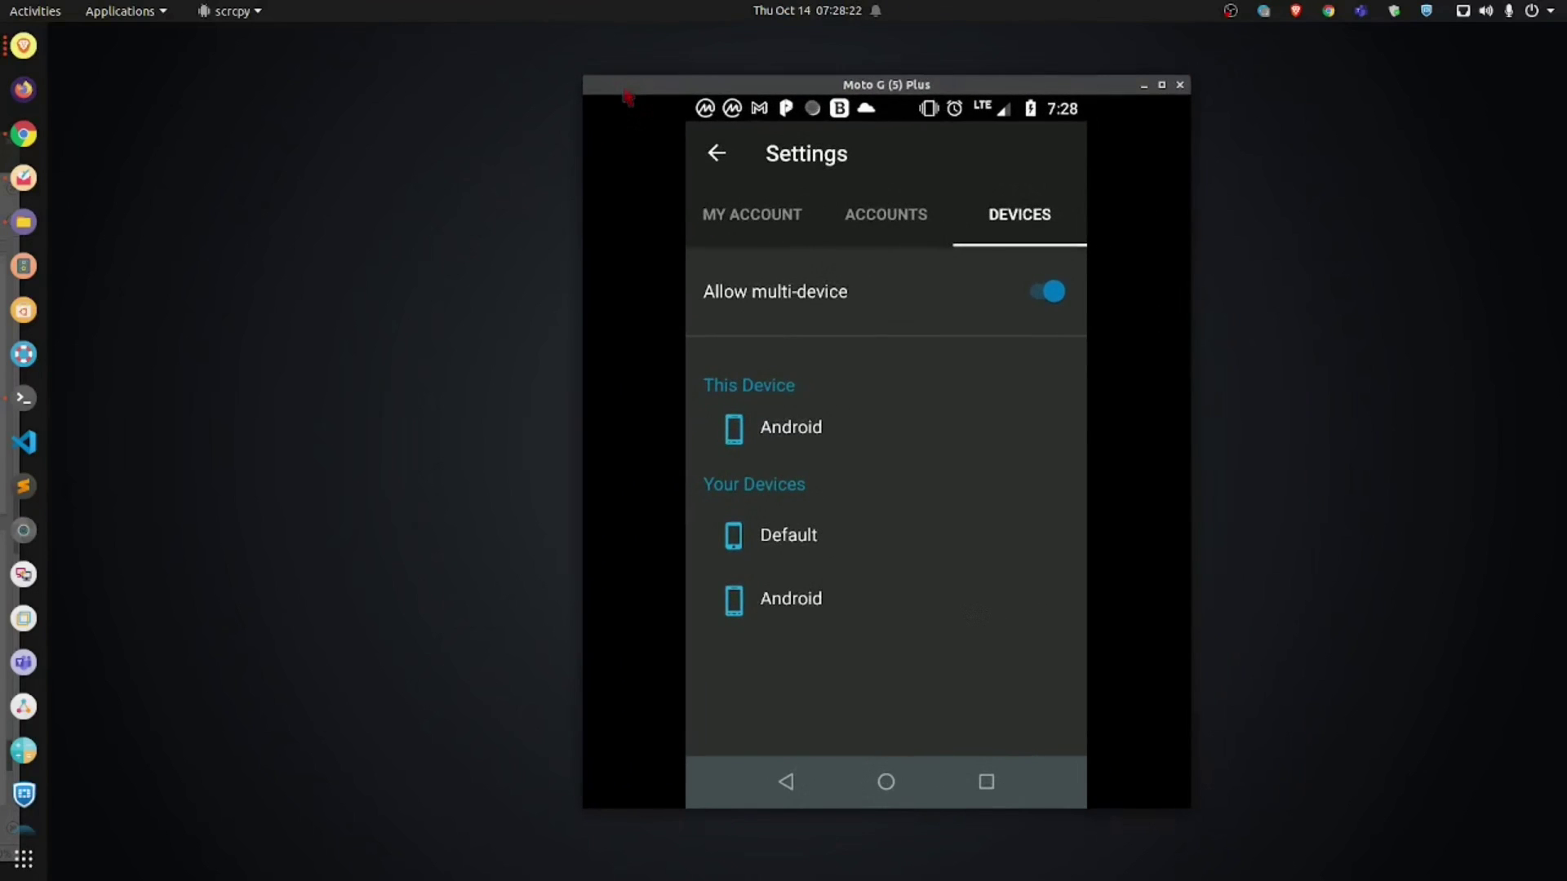
Step: Go to the phone's home screen and swipe to the next page of apps
mouse_move(628, 98)
mouse_down()
mouse_move(712, 129)
mouse_move(714, 114)
mouse_move(803, 104)
mouse_move(750, 157)
mouse_move(736, 120)
mouse_move(634, 107)
mouse_up()
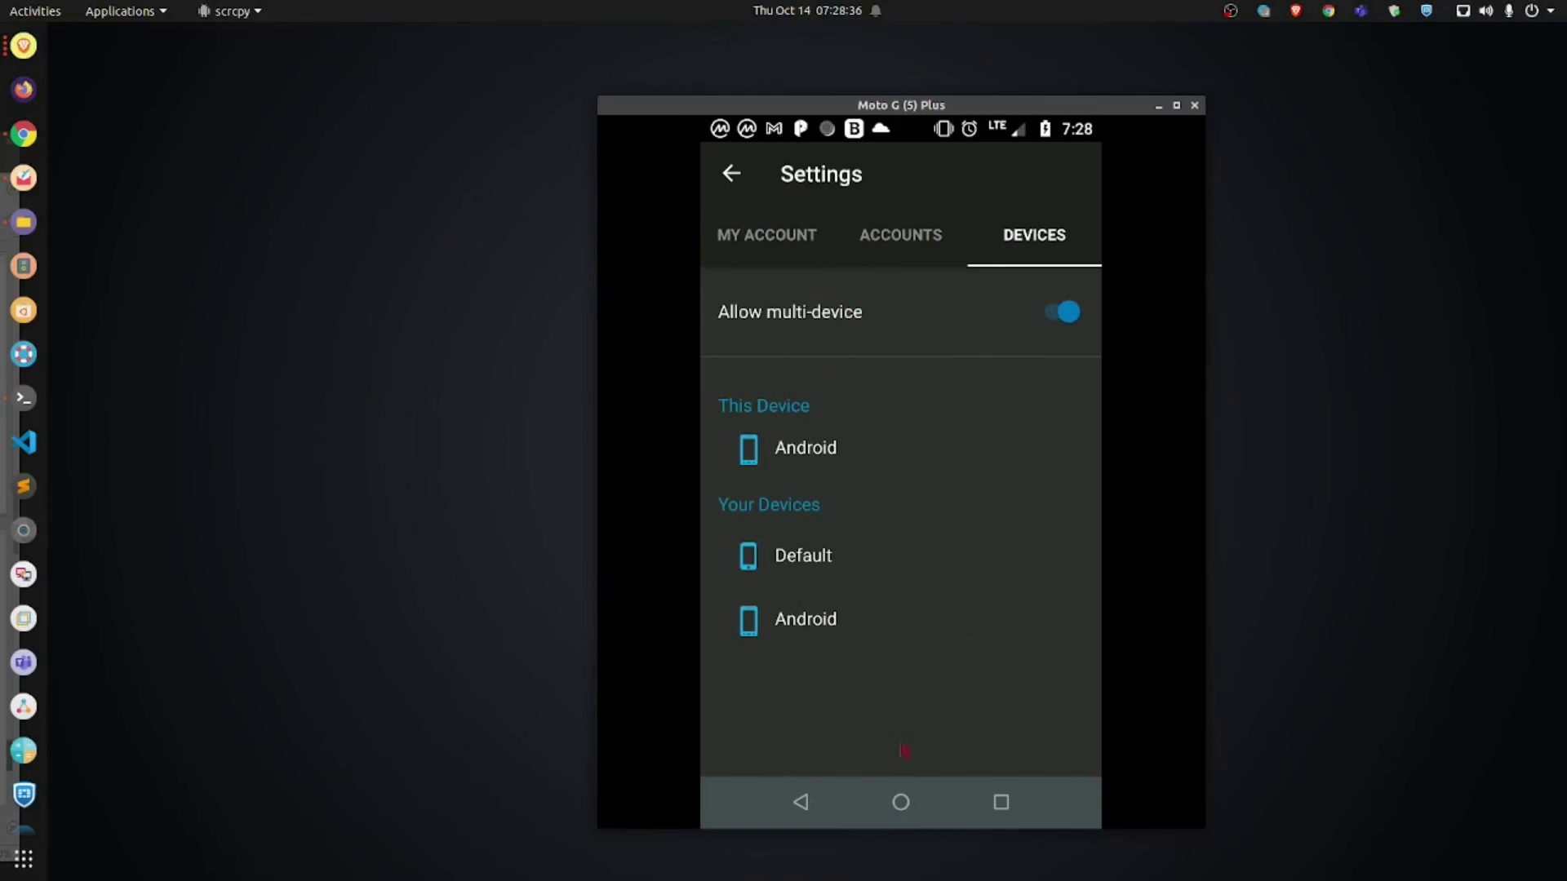
click(901, 804)
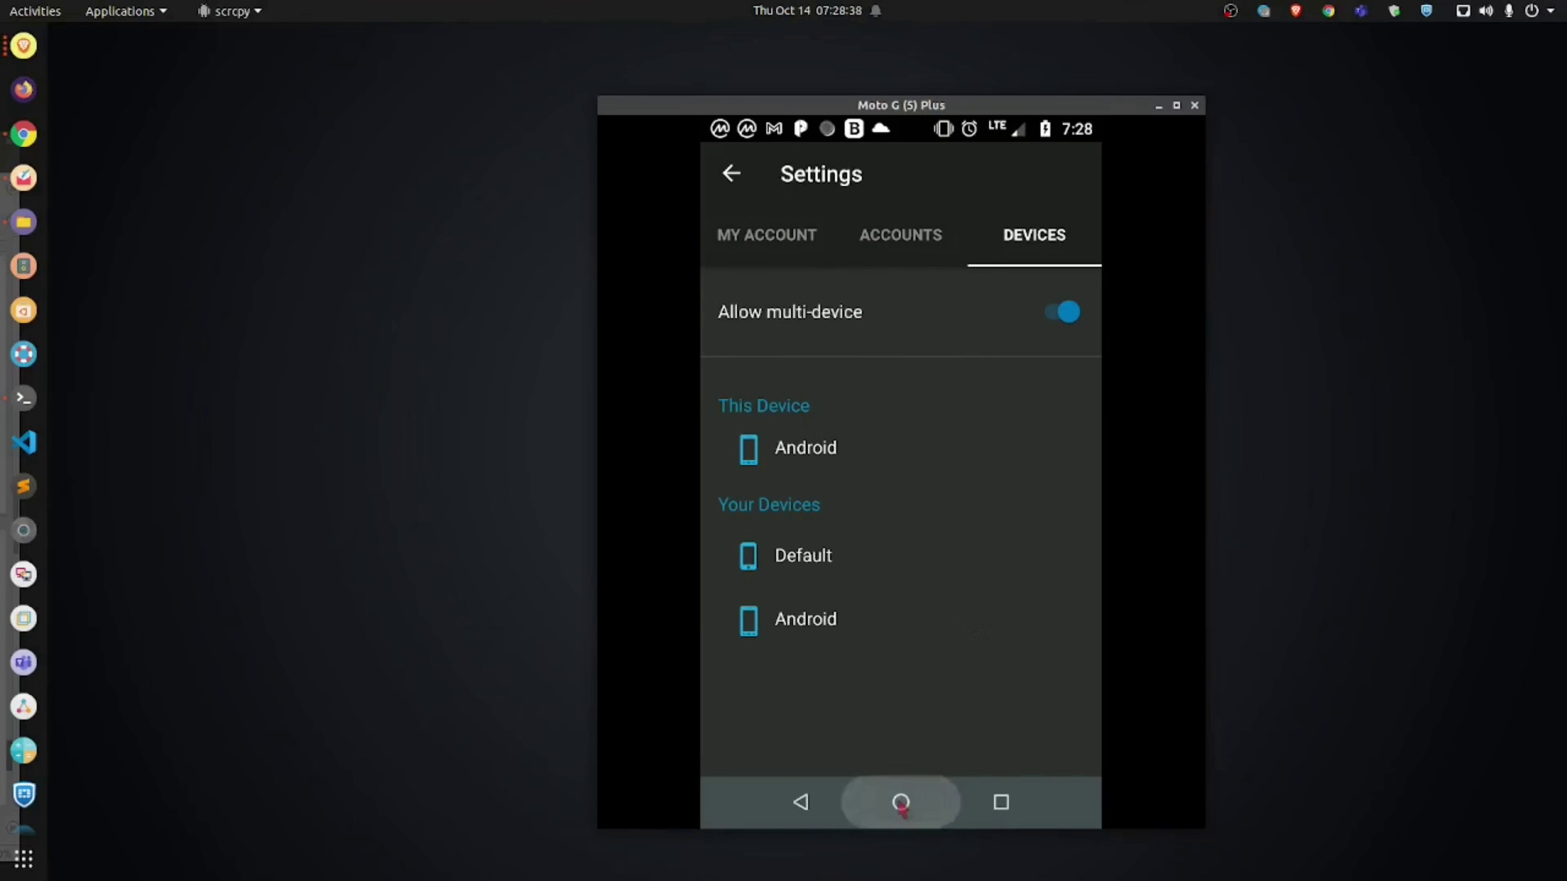
drag(1027, 374, 774, 359)
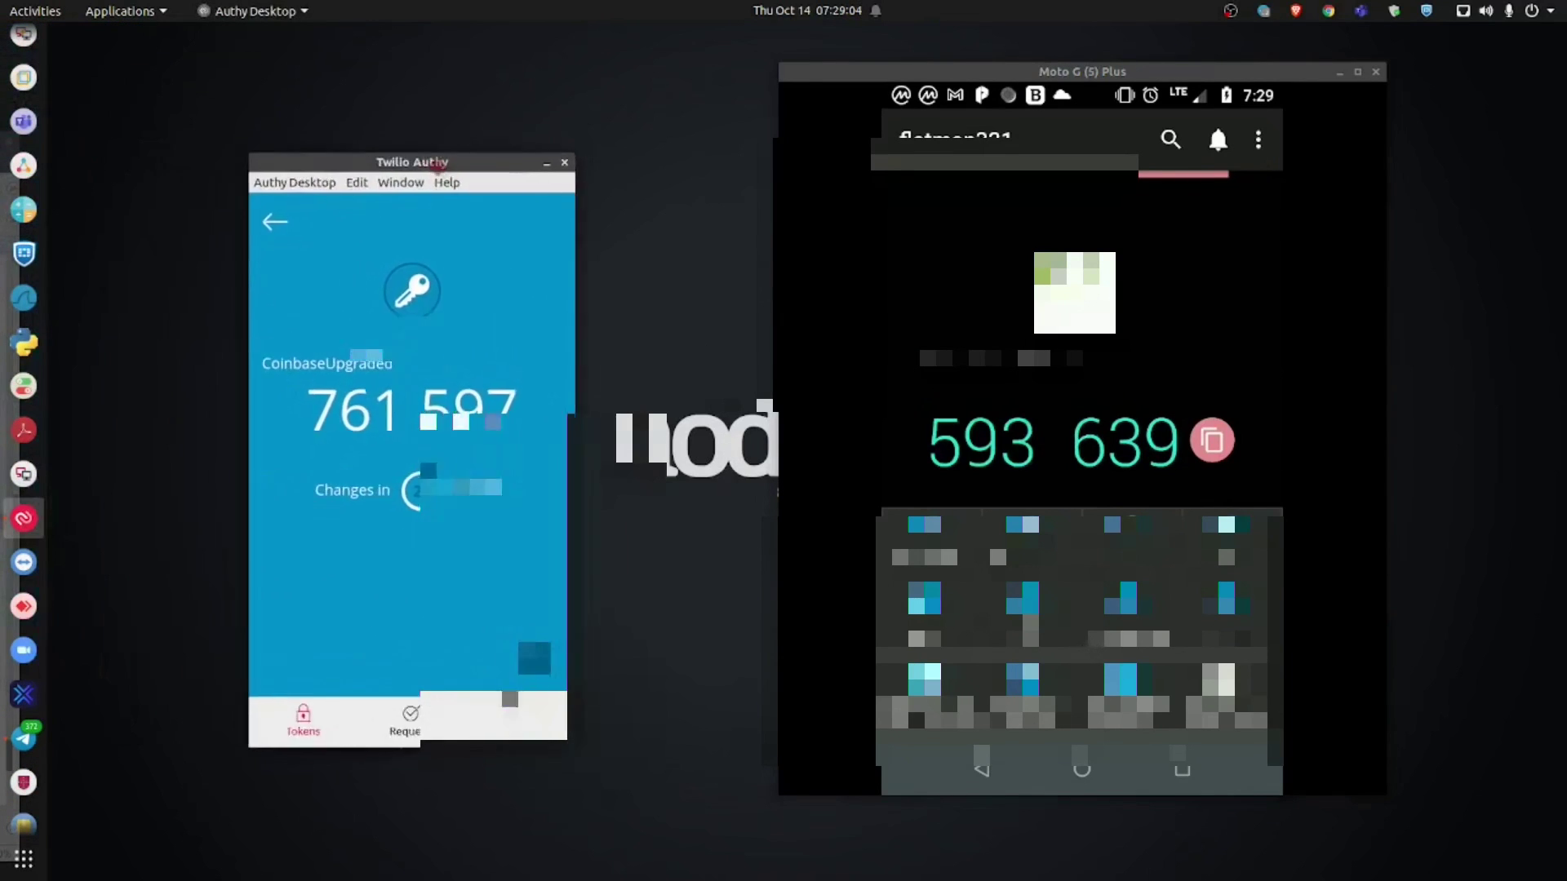
drag(438, 166, 516, 156)
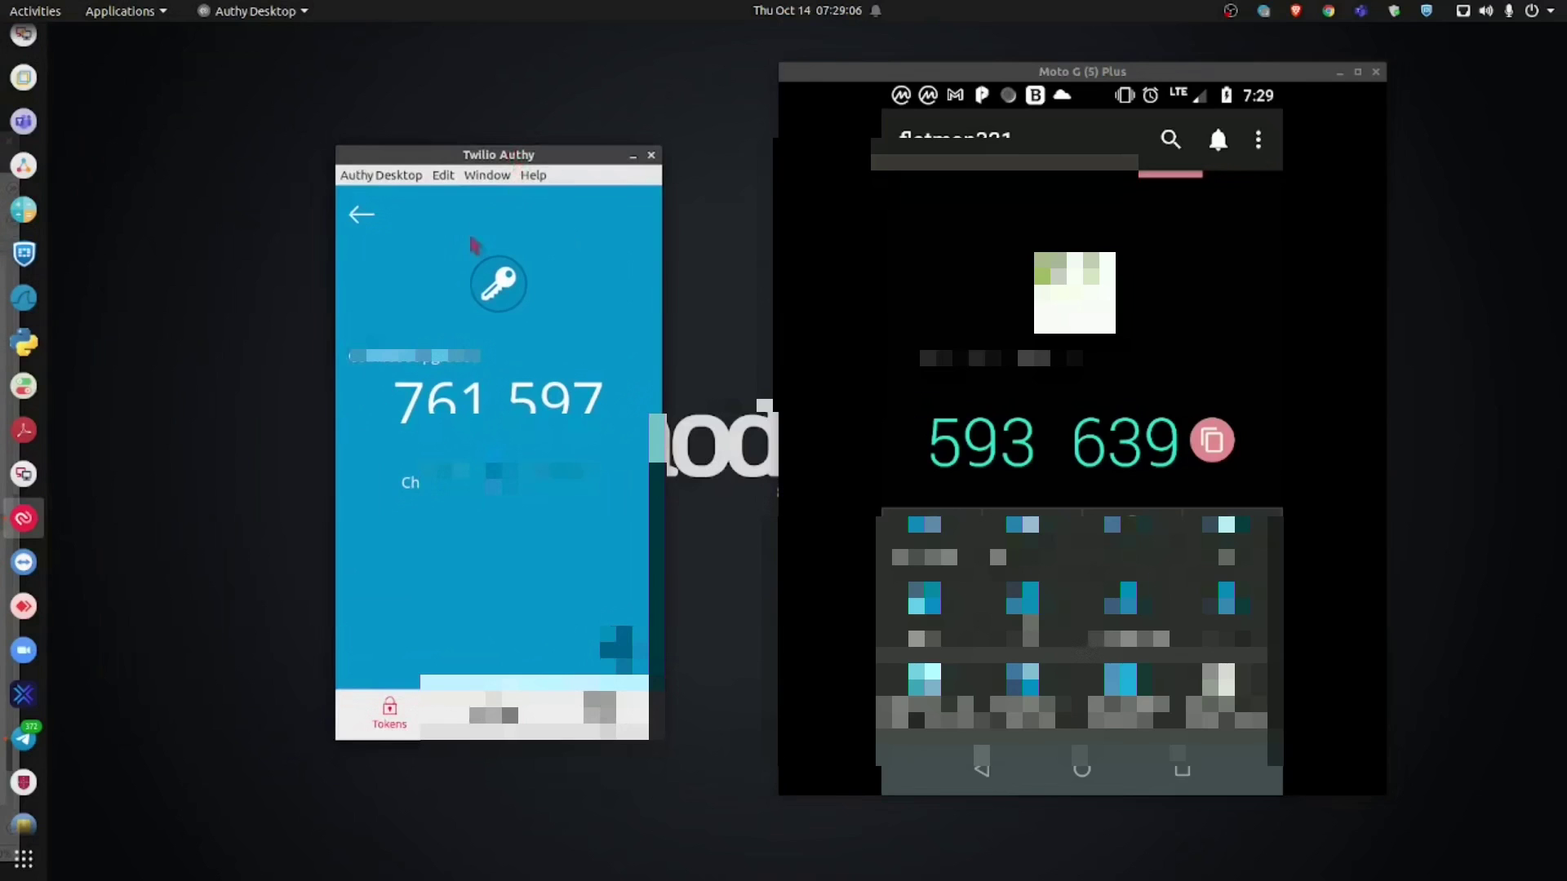
click(361, 215)
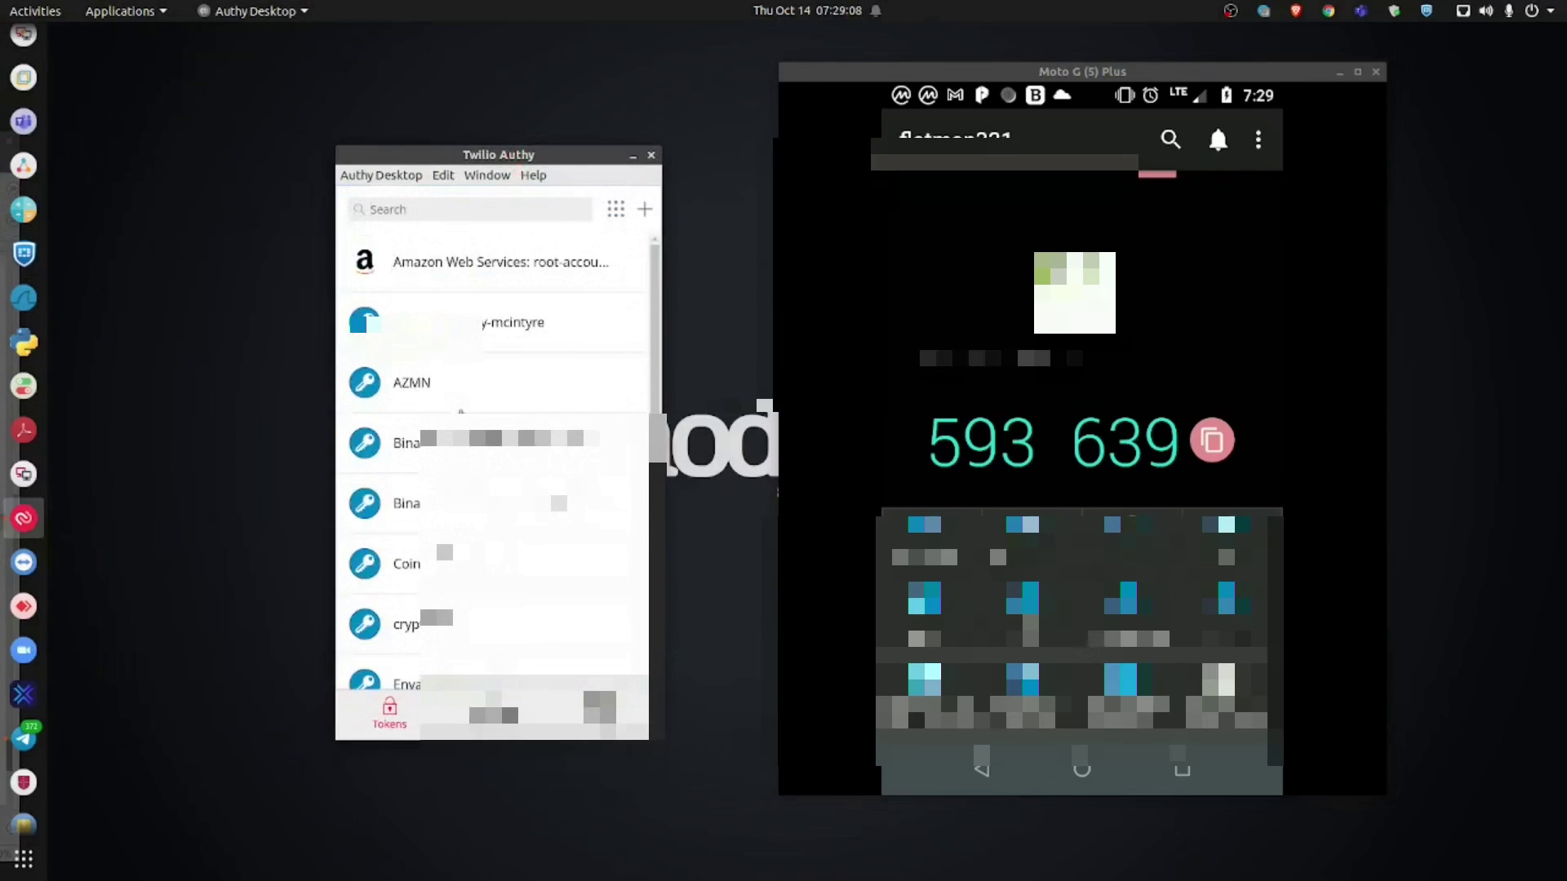
scroll(461, 420, down, 4)
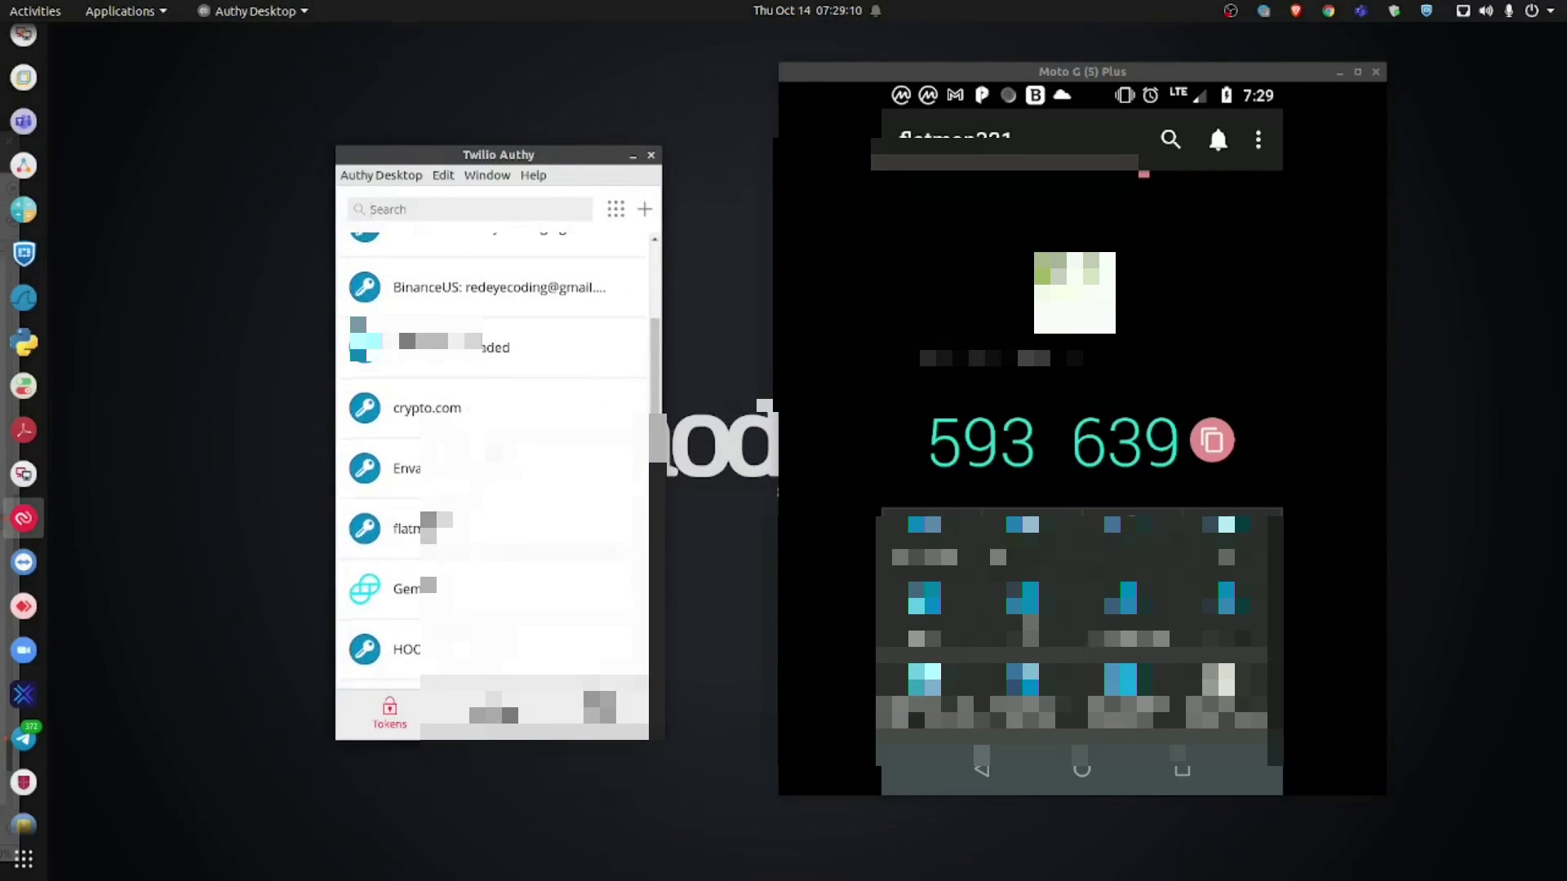
click(429, 528)
drag(543, 156, 582, 132)
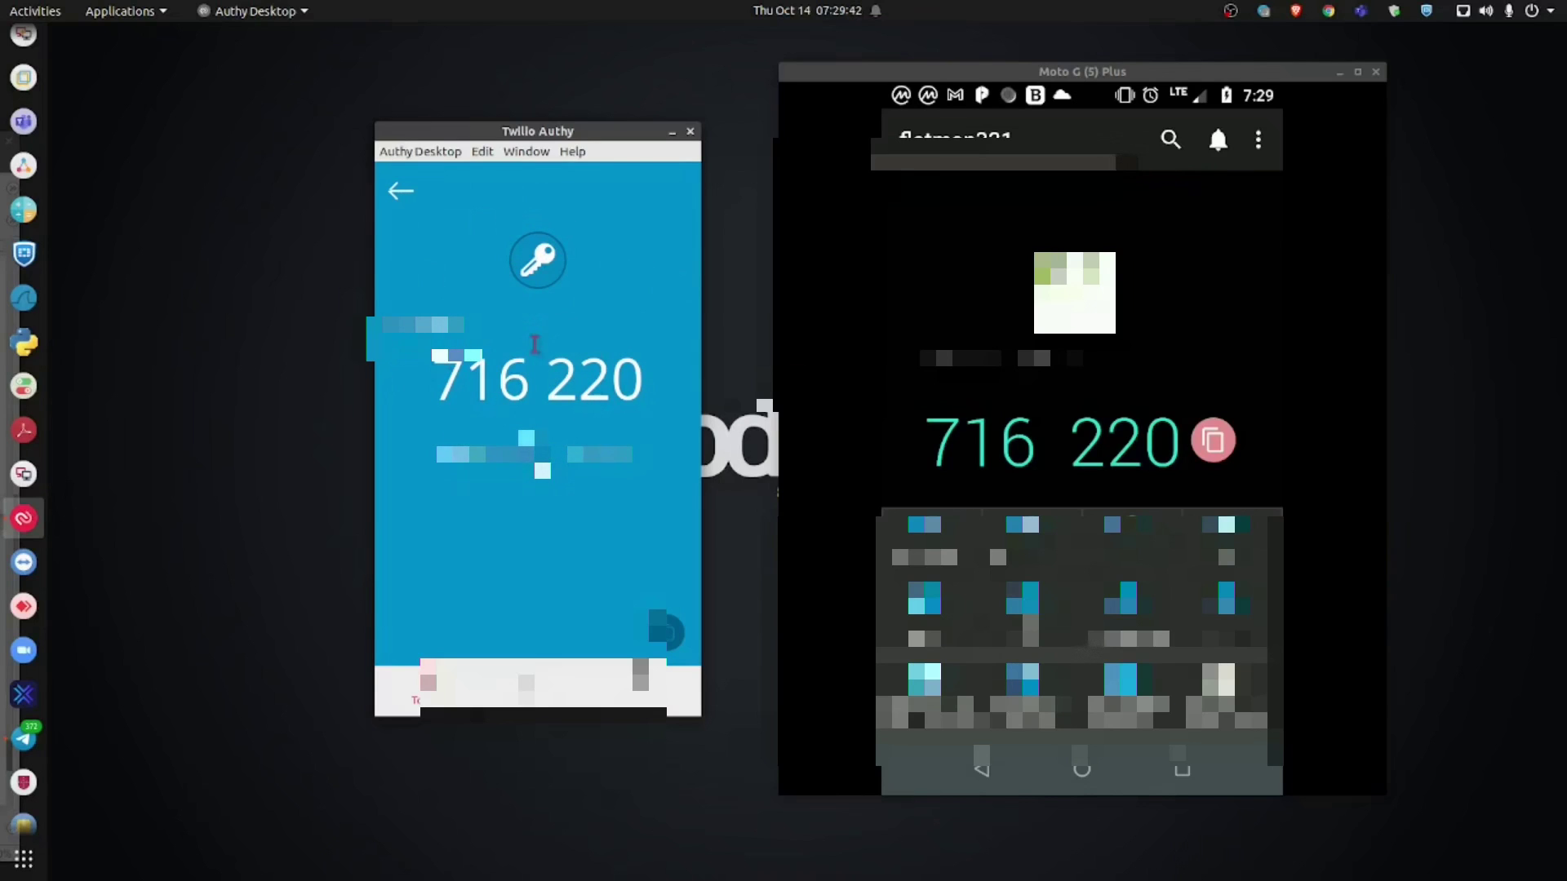
key(alt+Tab)
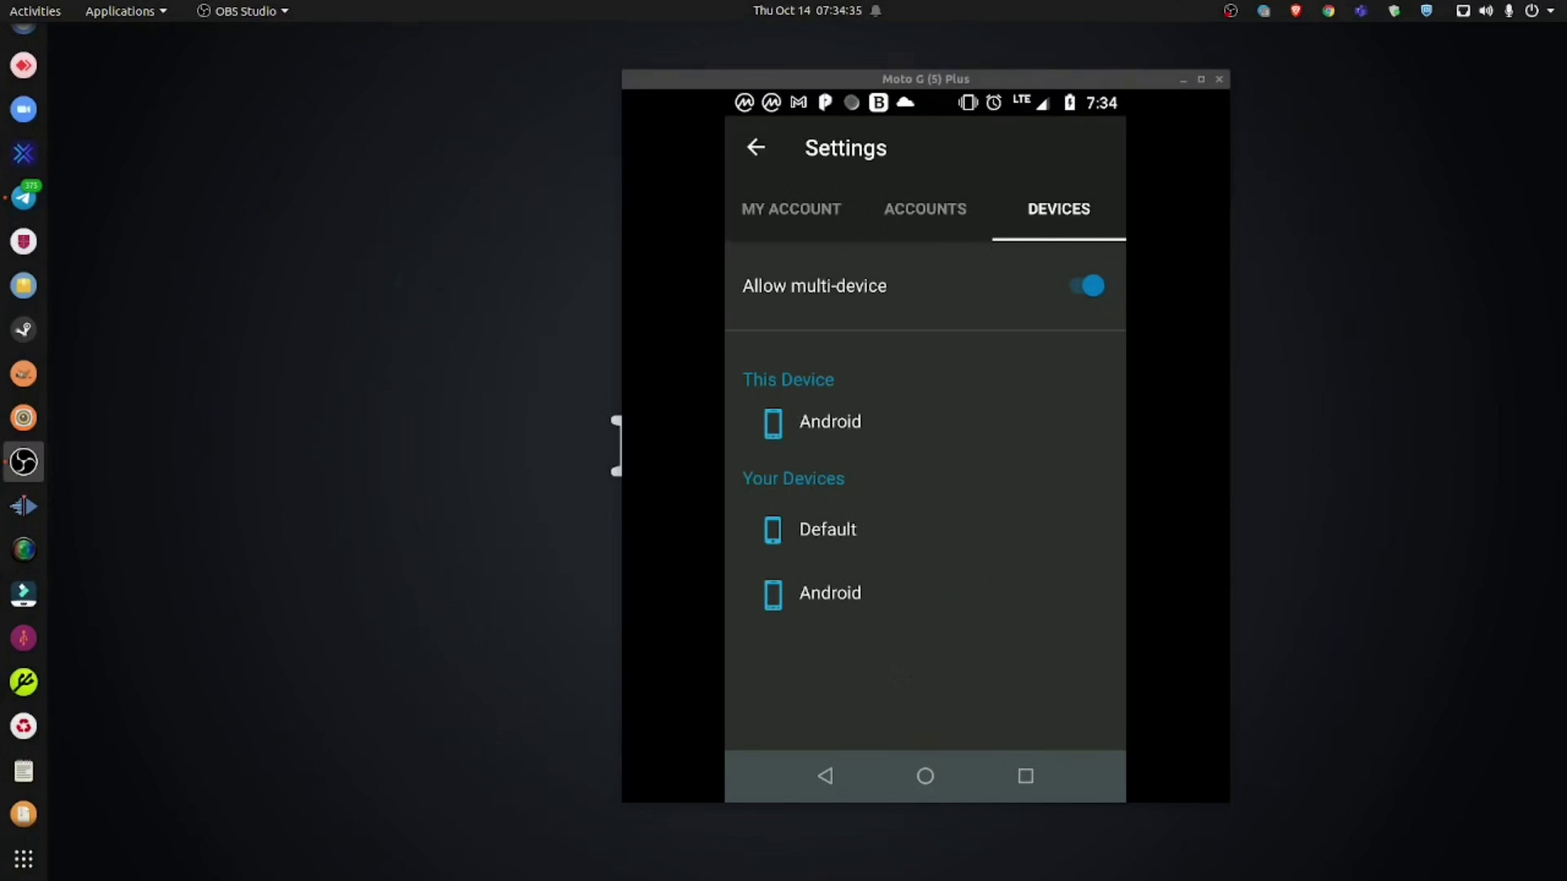
Step: View the Accounts backup settings, exit Settings, and cancel Add account to reach the empty main screen
click(920, 216)
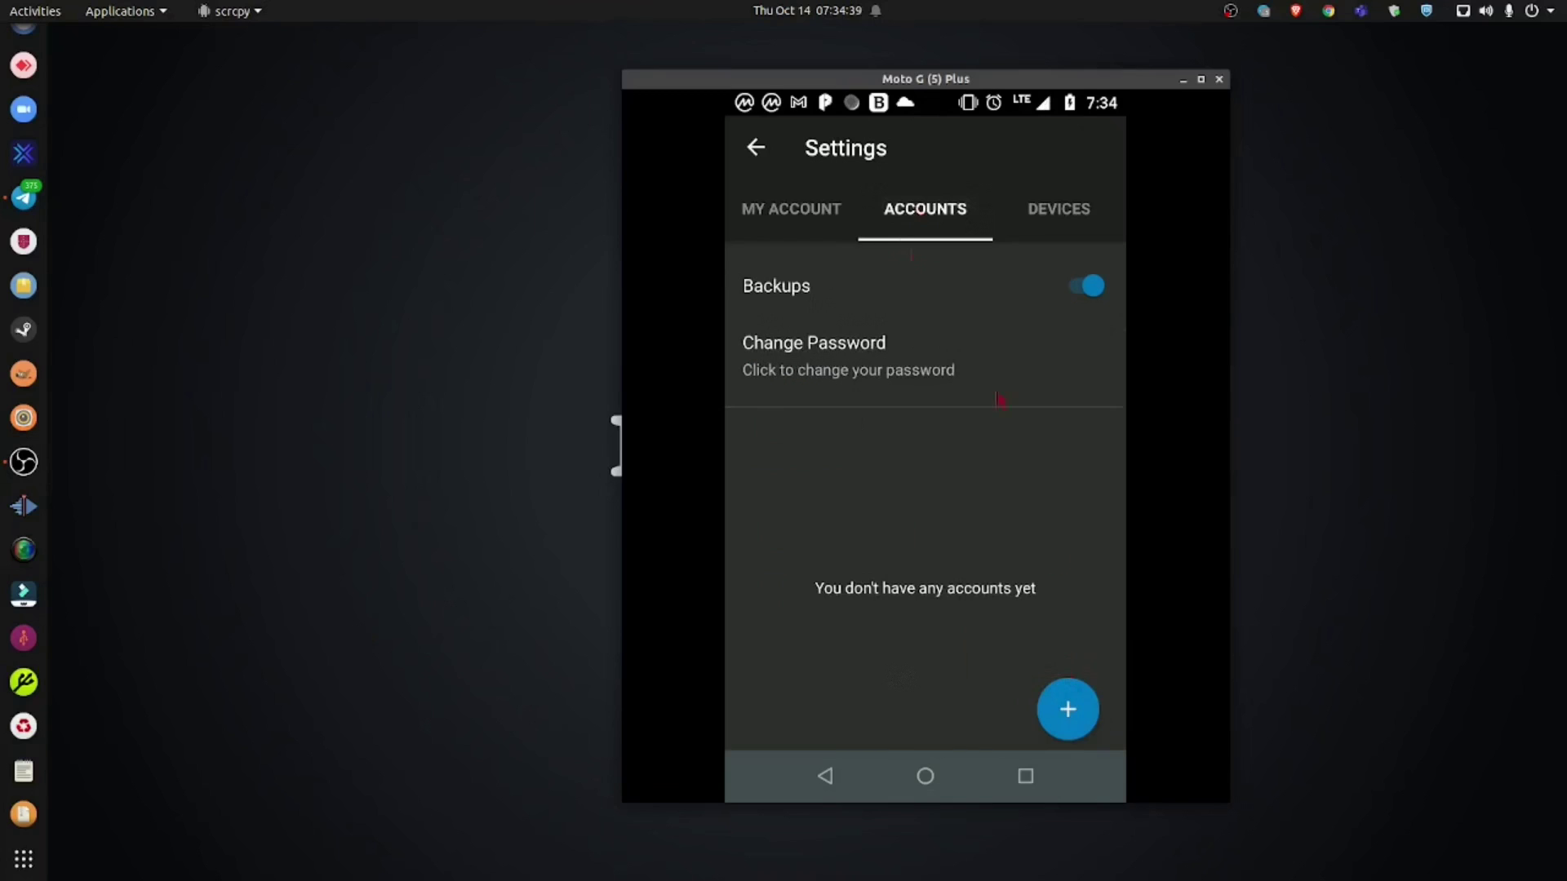
click(758, 150)
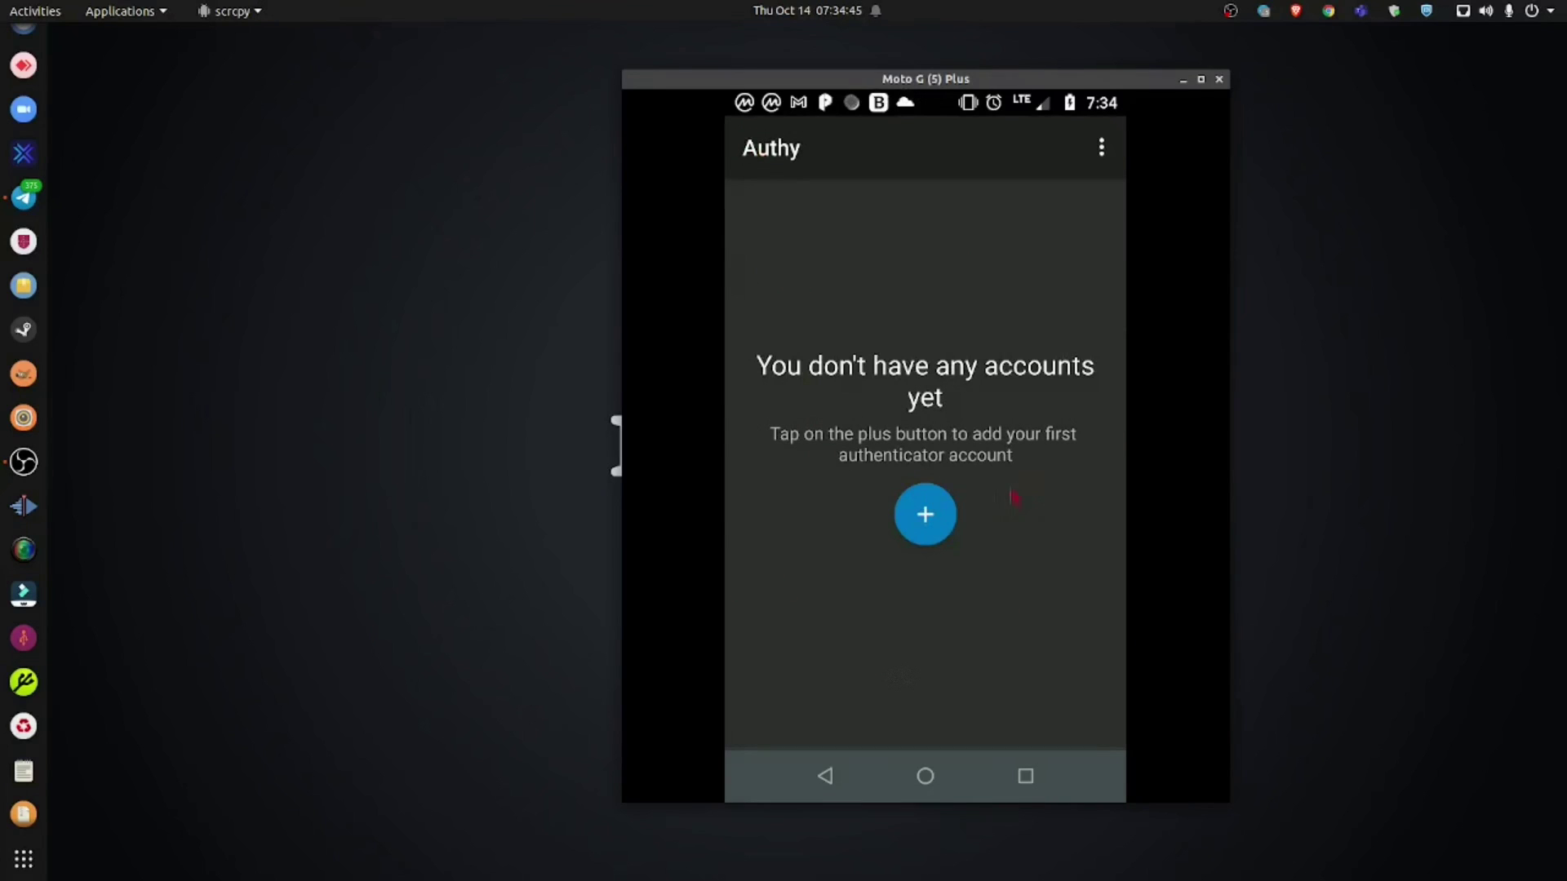
click(925, 513)
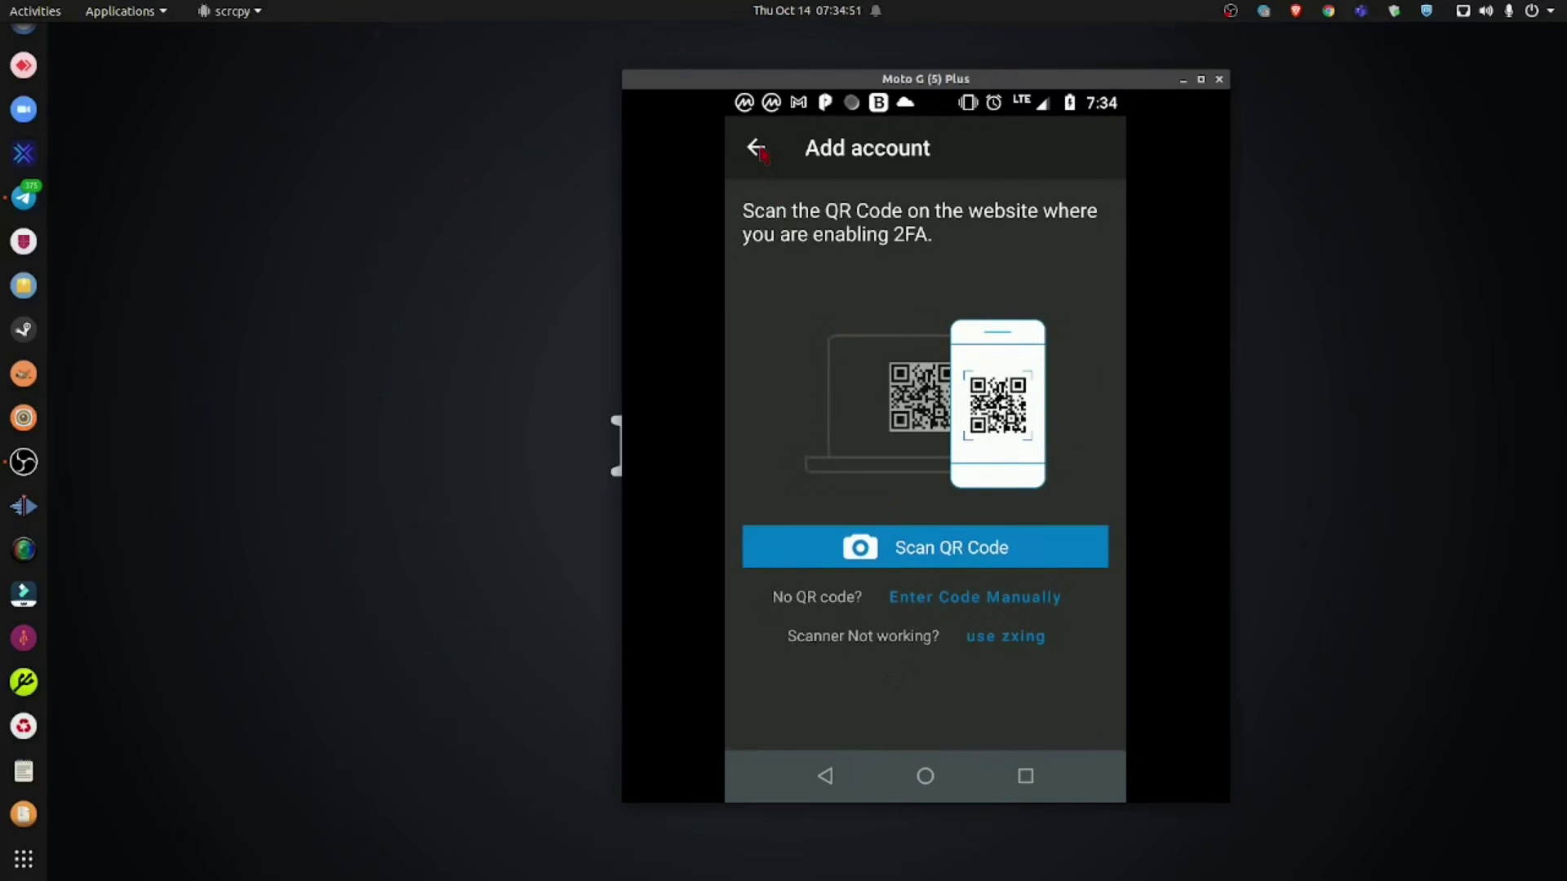
click(757, 150)
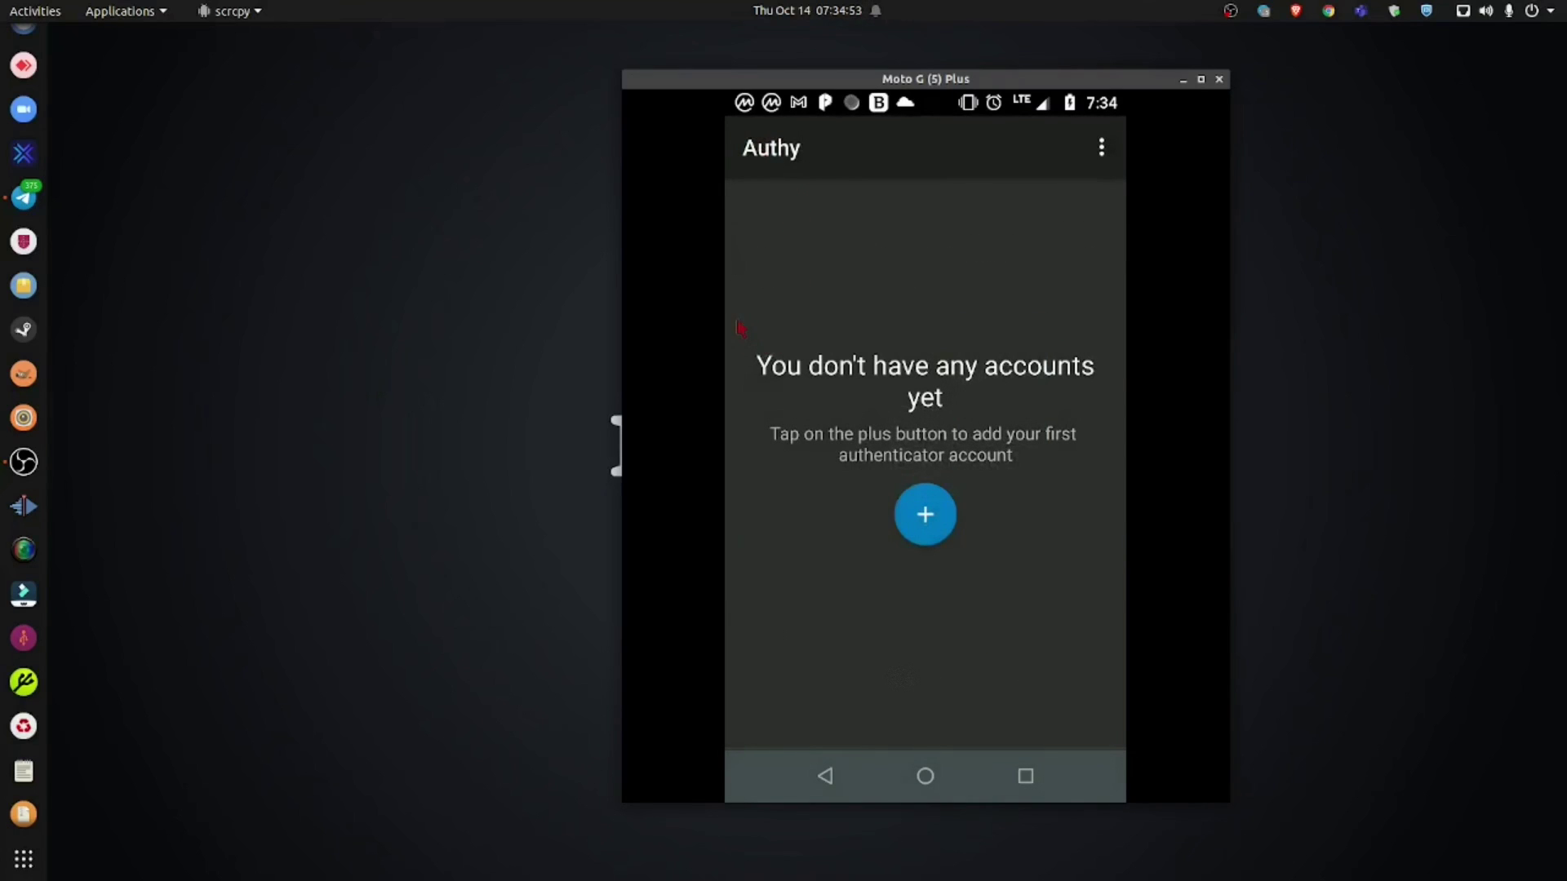